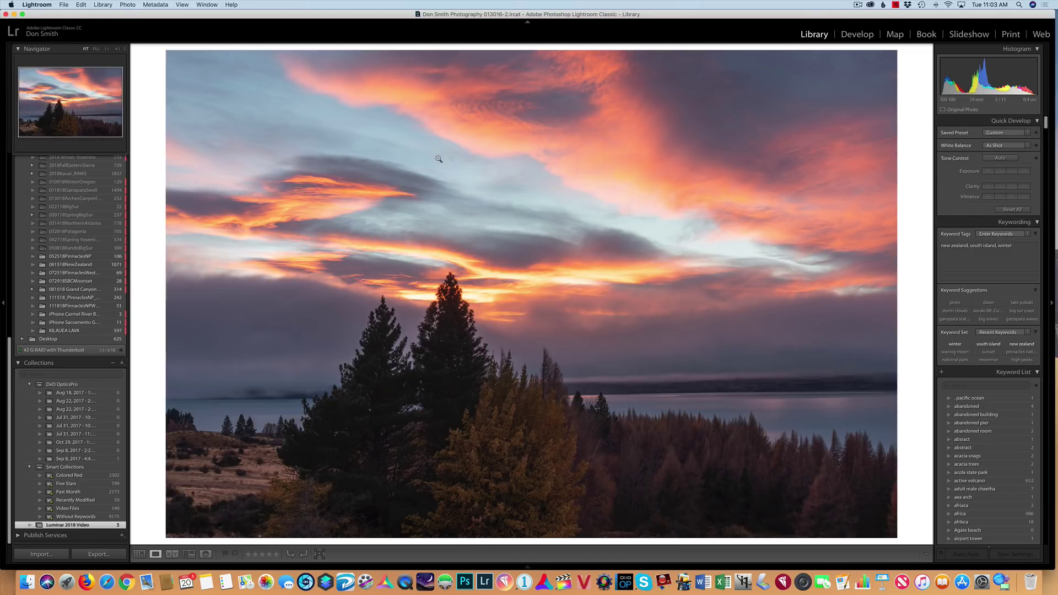
Browse through the photos in the Luminar 2018 Video collection and stop at the oak-dotted hills under a cloudy sky.
{"action": "key", "text": "Right"}
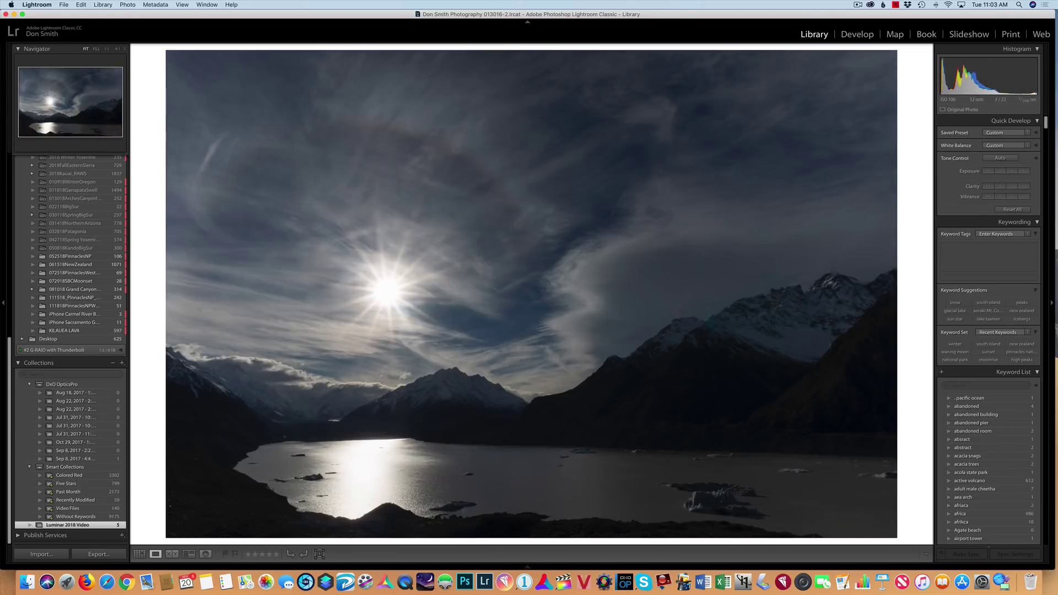
{"action": "key", "text": "Right"}
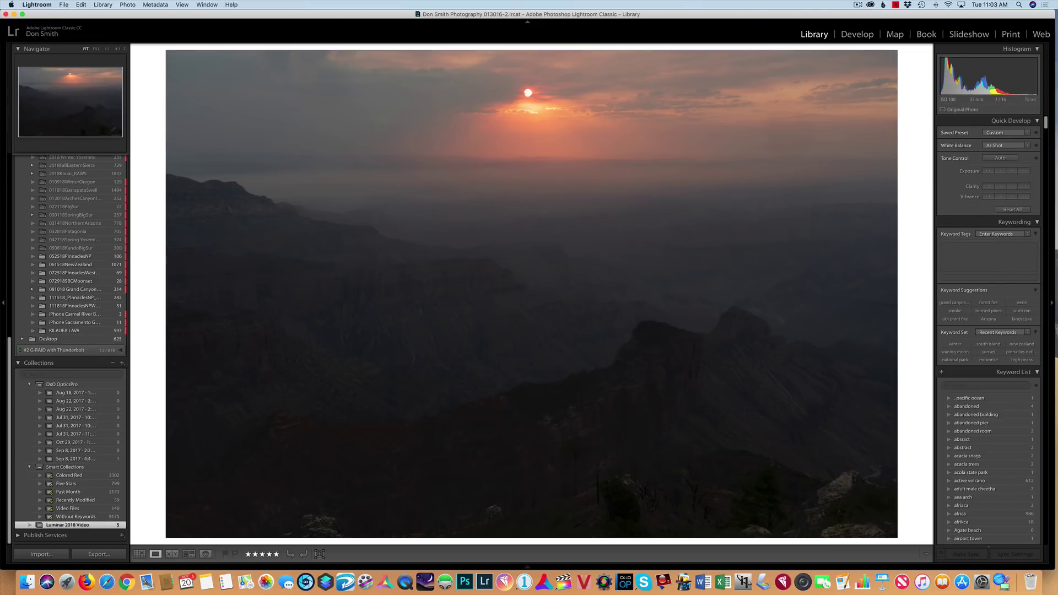
{"action": "key", "text": "Right"}
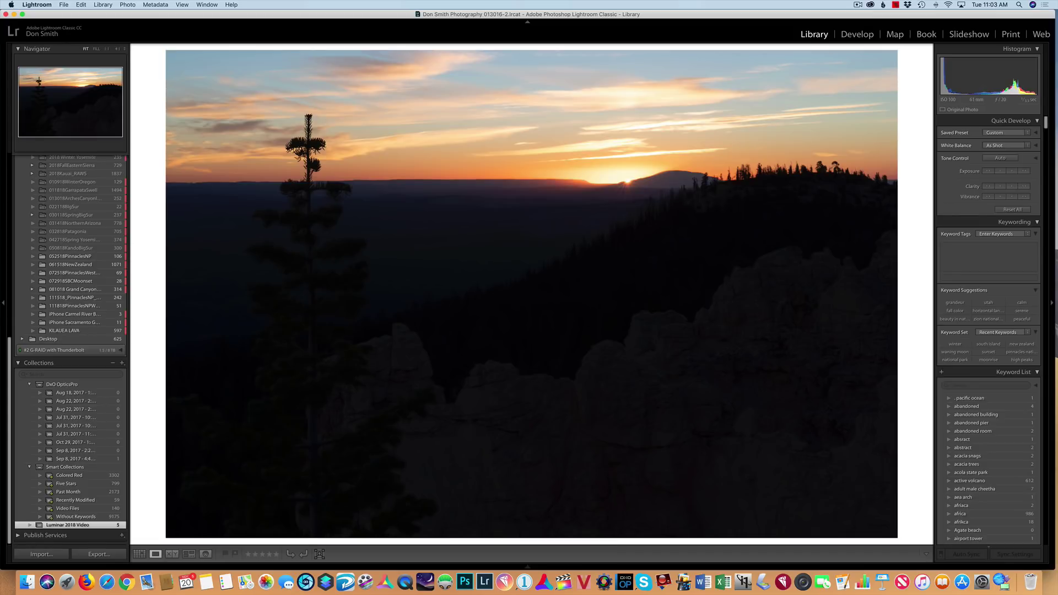
{"action": "key", "text": "Right"}
{"action": "key", "text": "Right"}
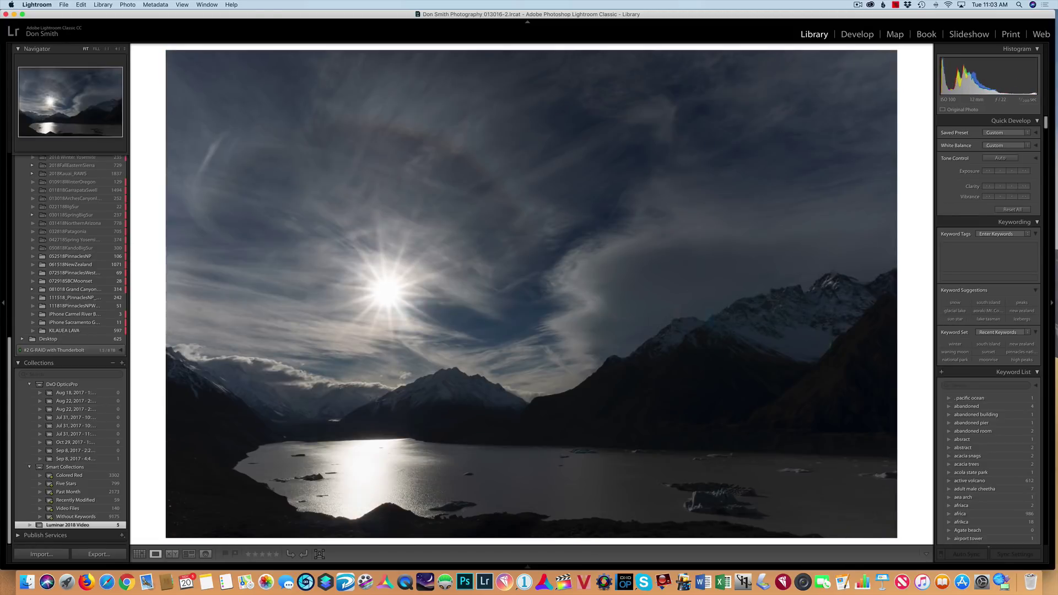
{"action": "key", "text": "Right"}
{"action": "key", "text": "Right"}
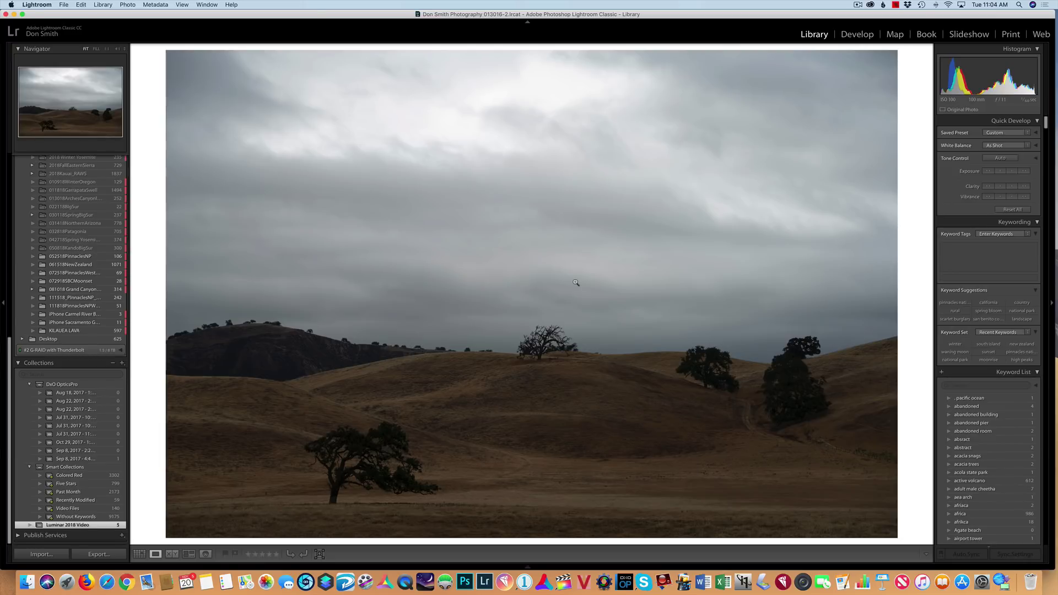
Send the oak hills photo to Luminar 2018 as a copy with Lightroom adjustments.
{"action": "right_click", "coordinate": [465, 231]}
{"action": "key", "text": "Escape"}
{"action": "right_click", "coordinate": [469, 239]}
{"action": "mouse_move", "coordinate": [503, 315]}
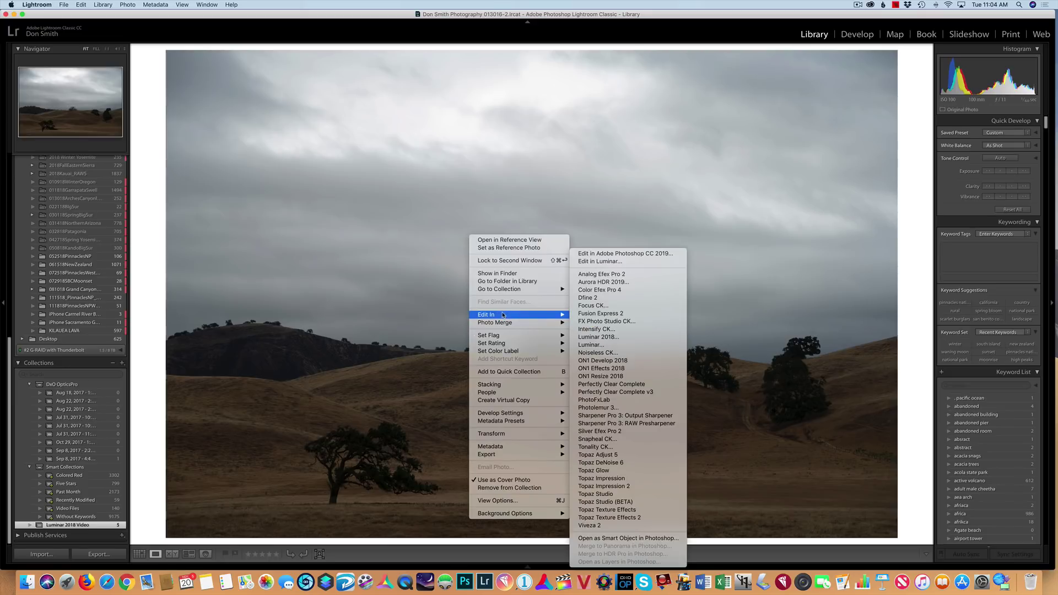
{"action": "left_click", "coordinate": [622, 337]}
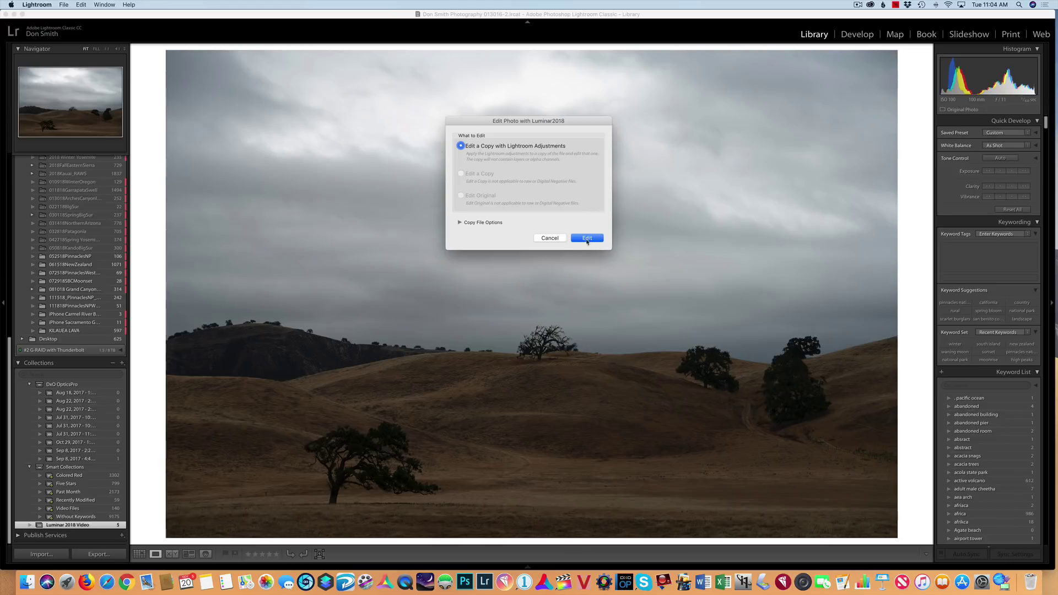
{"action": "left_click", "coordinate": [587, 239]}
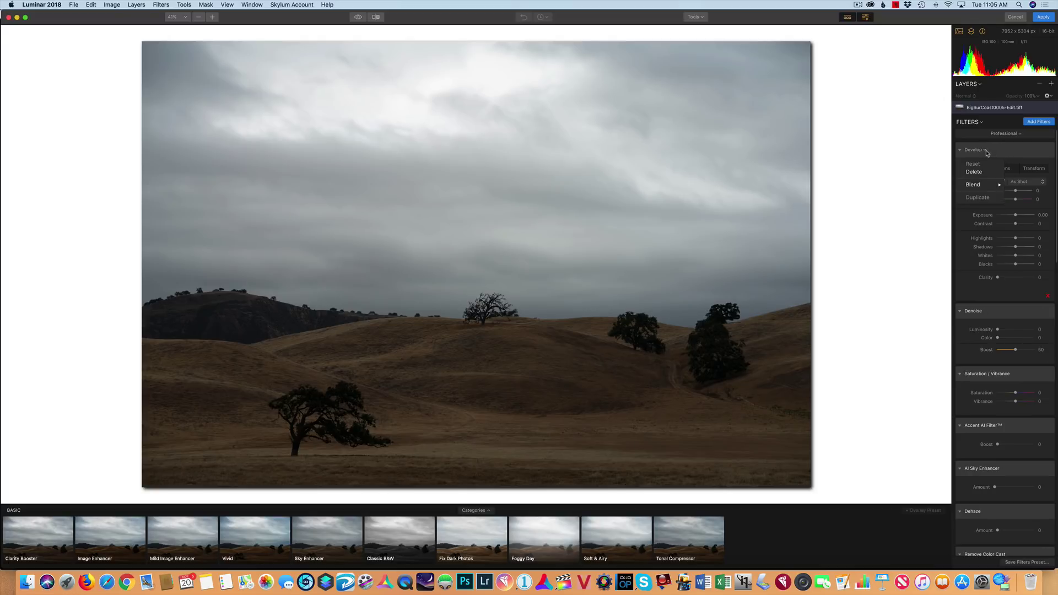
Clear the filter workspace and add an Accent AI Filter with Boost set to 100.
{"action": "left_click", "coordinate": [1018, 134]}
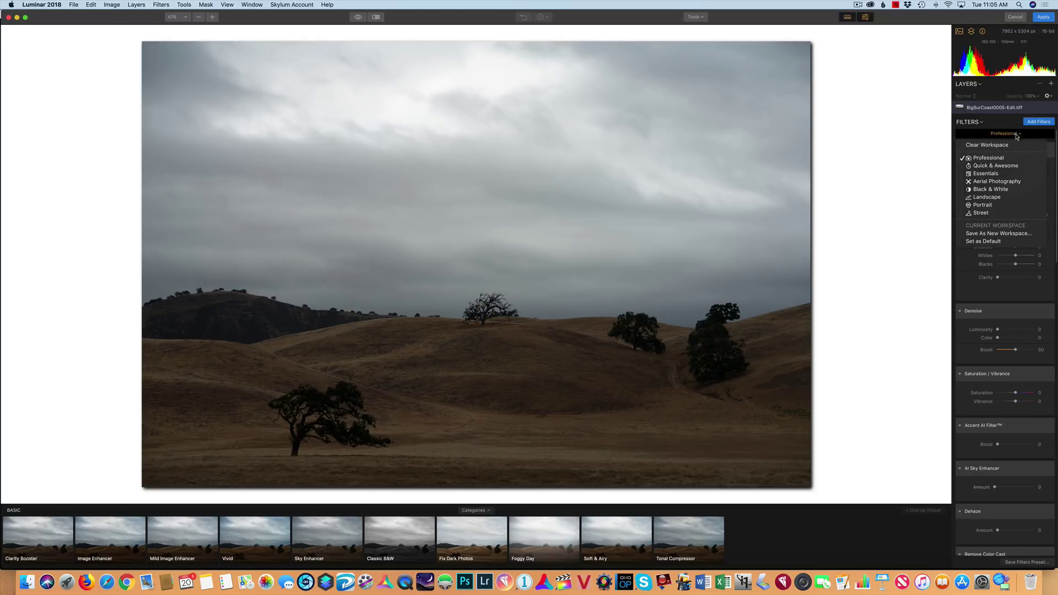
{"action": "left_click", "coordinate": [1012, 145]}
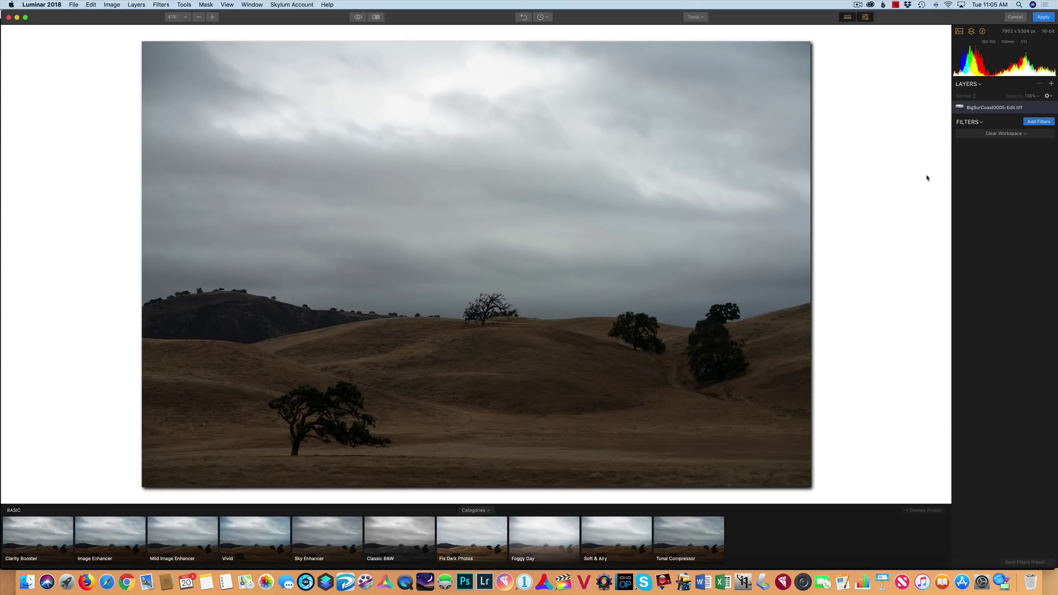
{"action": "left_click", "coordinate": [1040, 122]}
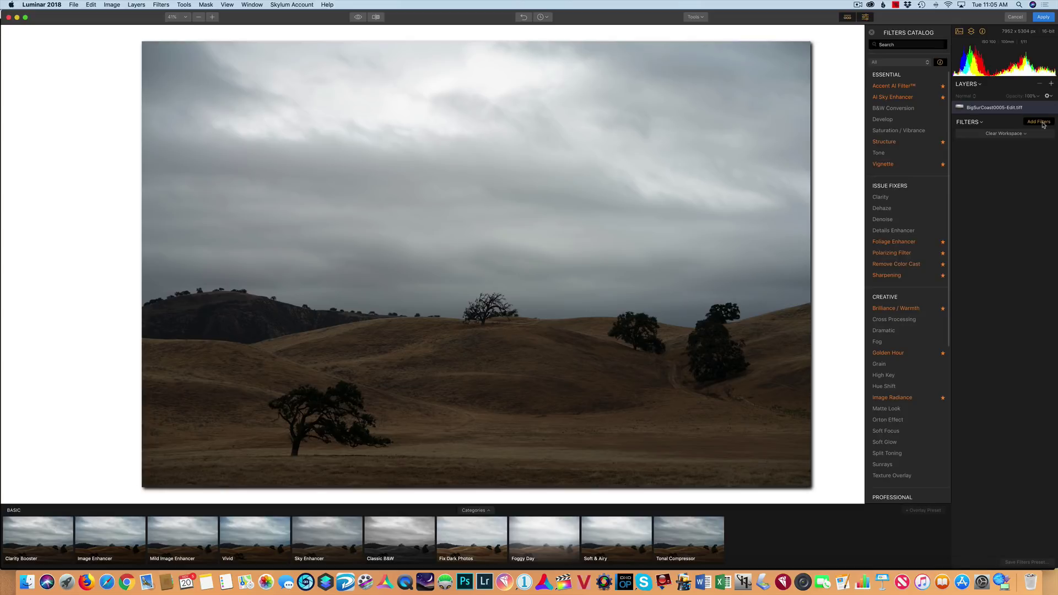
{"action": "left_click", "coordinate": [908, 90]}
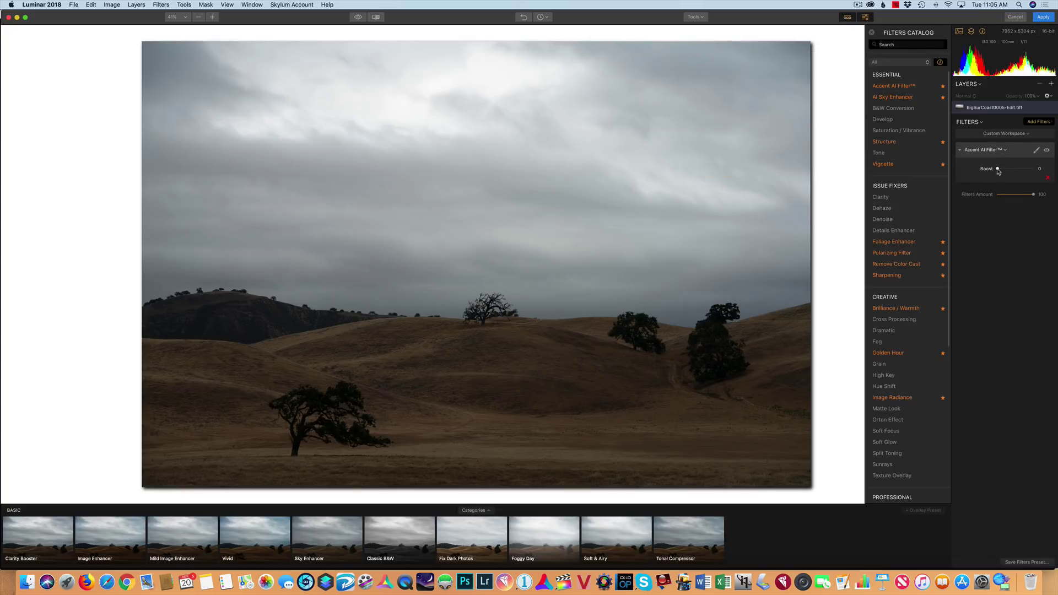
{"action": "left_click_drag", "start_coordinate": [997, 169], "coordinate": [1056, 175]}
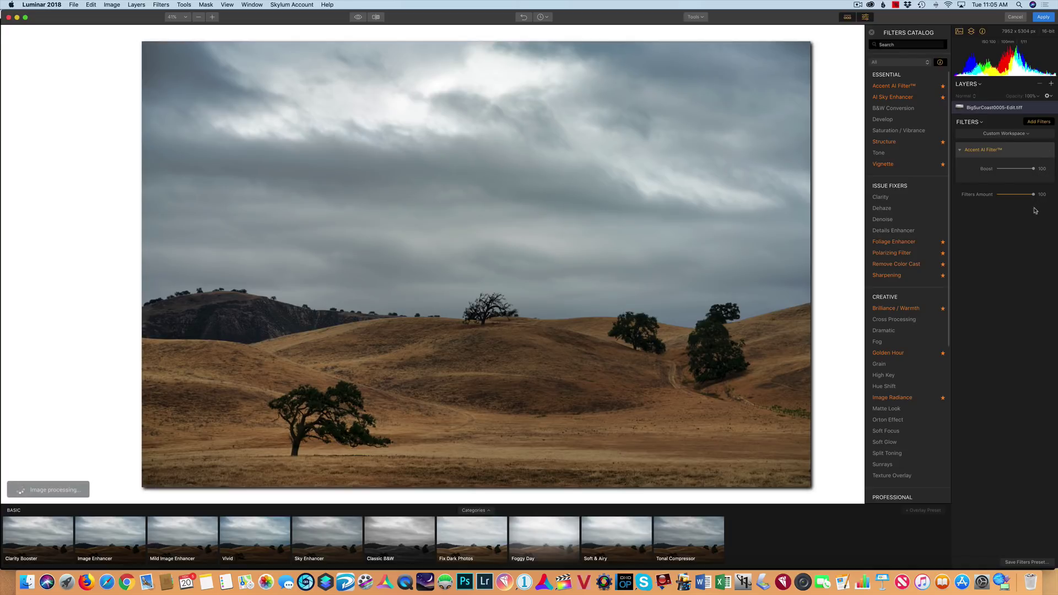
{"action": "mouse_move", "coordinate": [1032, 171]}
{"action": "left_mouse_down"}
{"action": "mouse_move", "coordinate": [1012, 171]}
{"action": "mouse_move", "coordinate": [1055, 175]}
{"action": "left_mouse_up"}
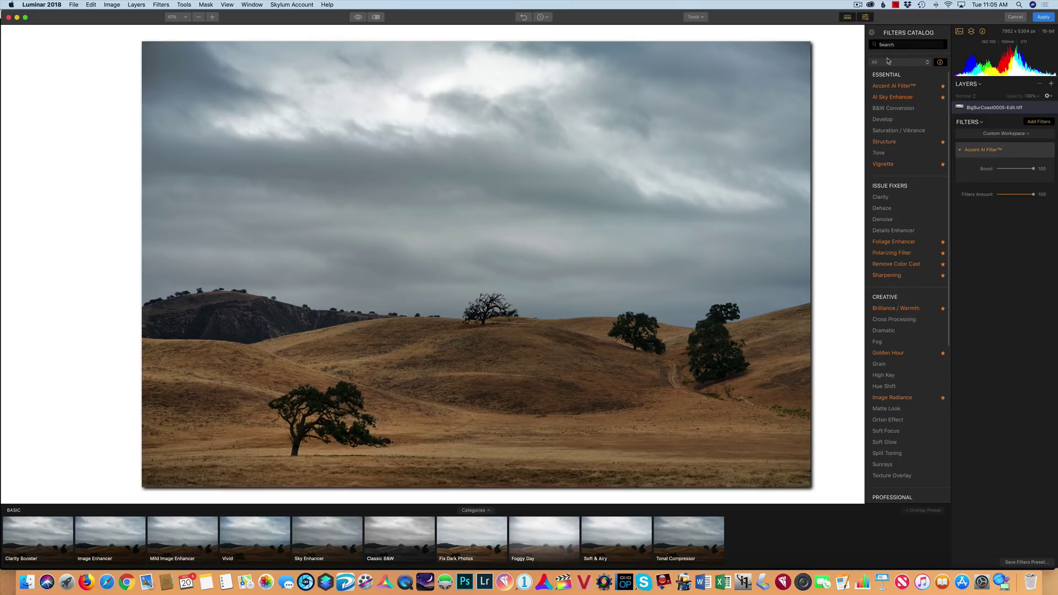
Add an AI Sky Enhancer filter to the oak hills photo with Amount set to 84.
{"action": "mouse_move", "coordinate": [896, 99]}
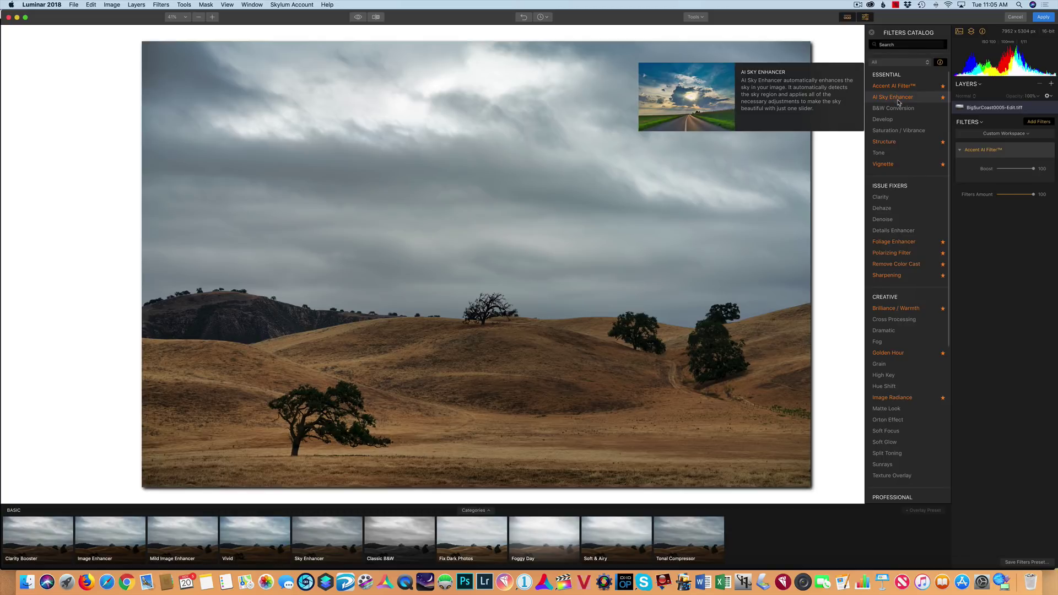
{"action": "left_click", "coordinate": [898, 102]}
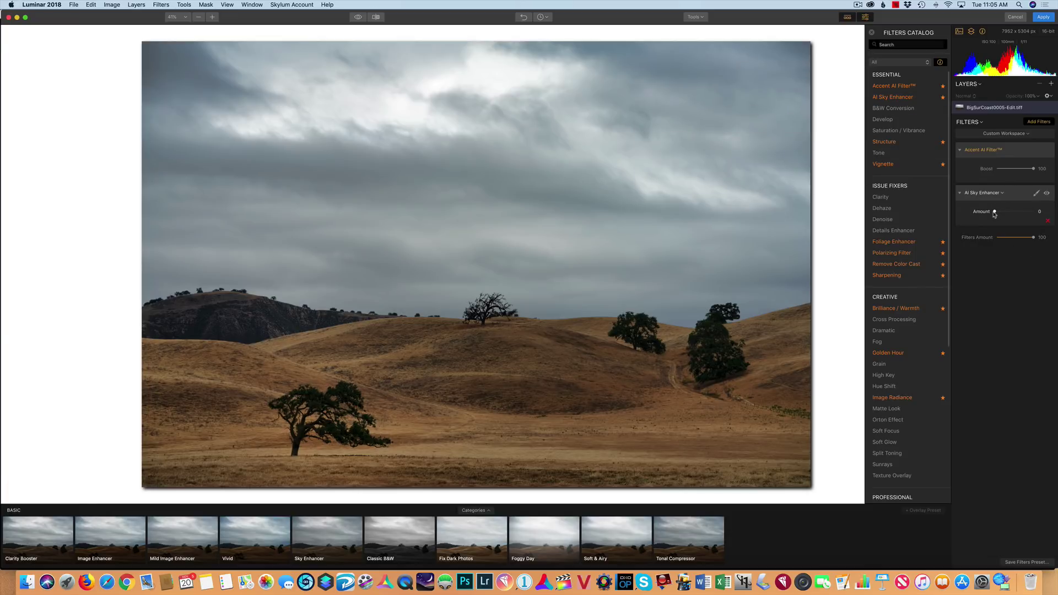
{"action": "left_click_drag", "start_coordinate": [994, 215], "coordinate": [1029, 219]}
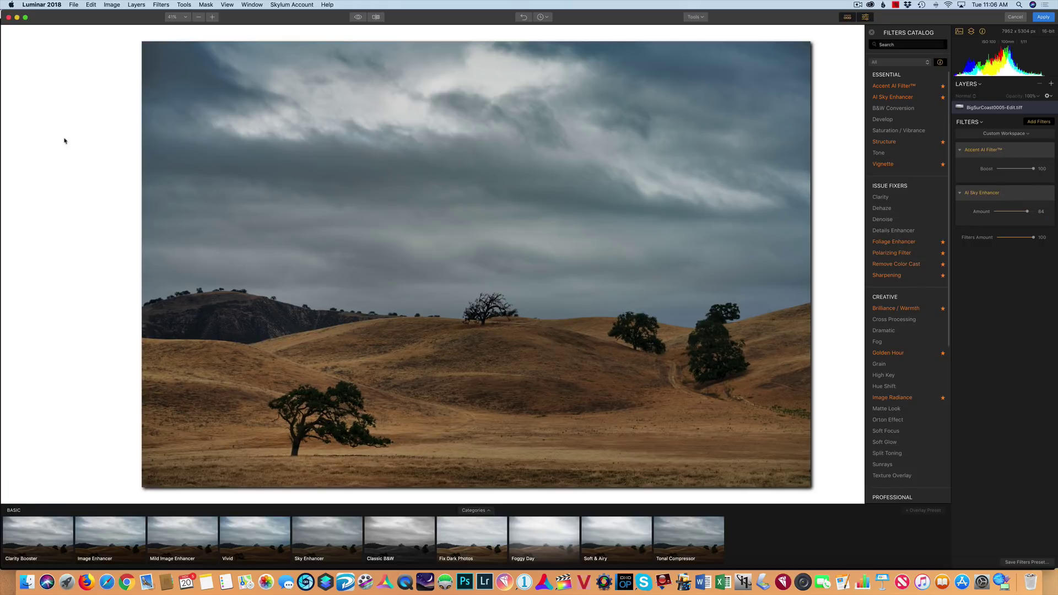
Minimise the Luminar window, return to Lightroom and show the whole New Zealand sunset photo with the conifers.
{"action": "left_click", "coordinate": [17, 17]}
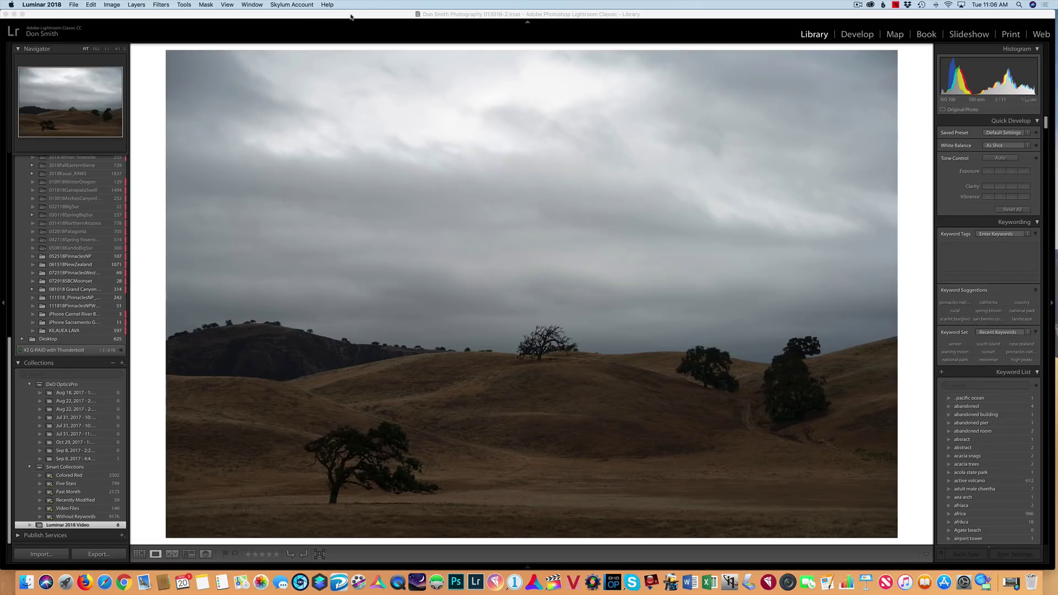
{"action": "left_click", "coordinate": [389, 300]}
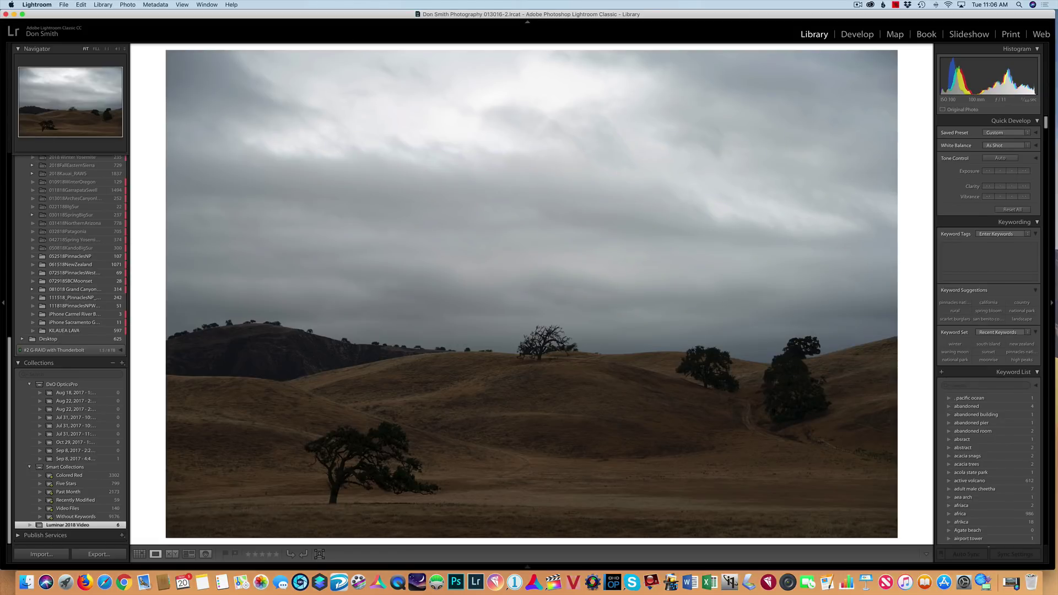
{"action": "key", "text": "Right"}
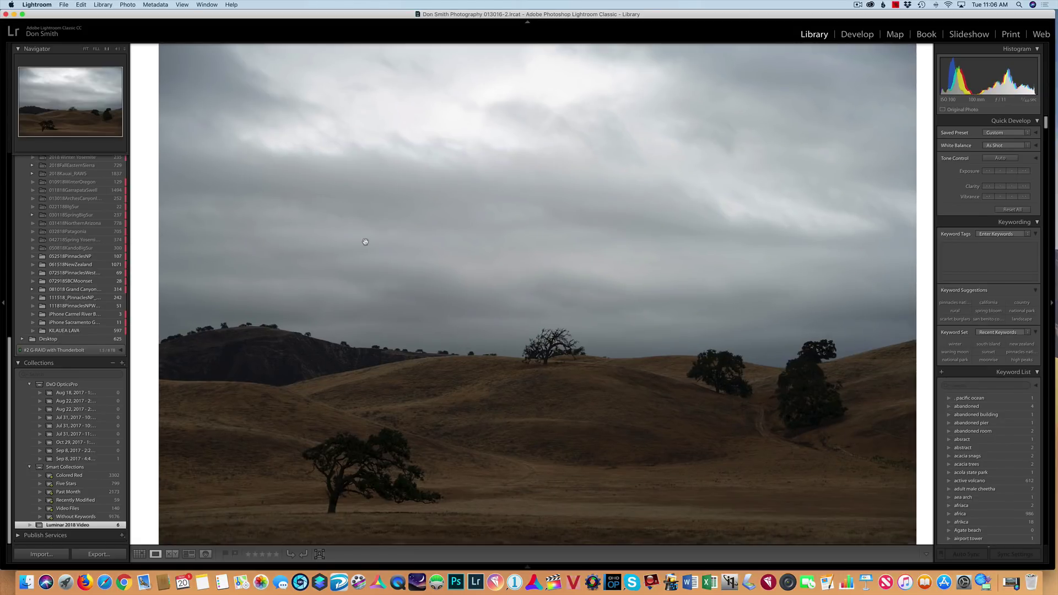
{"action": "key", "text": "Left"}
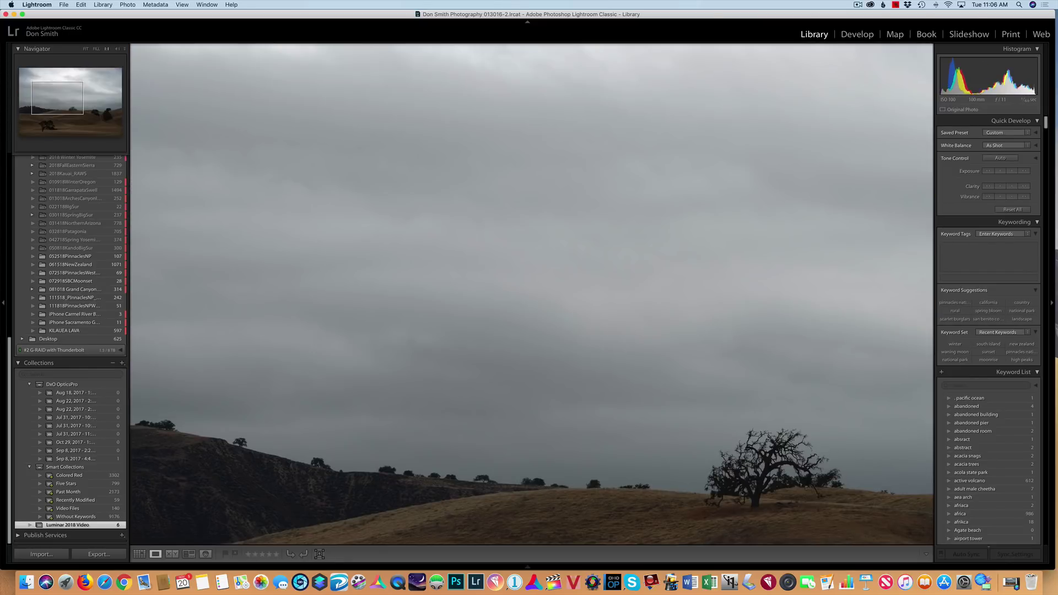
{"action": "key", "text": "Right"}
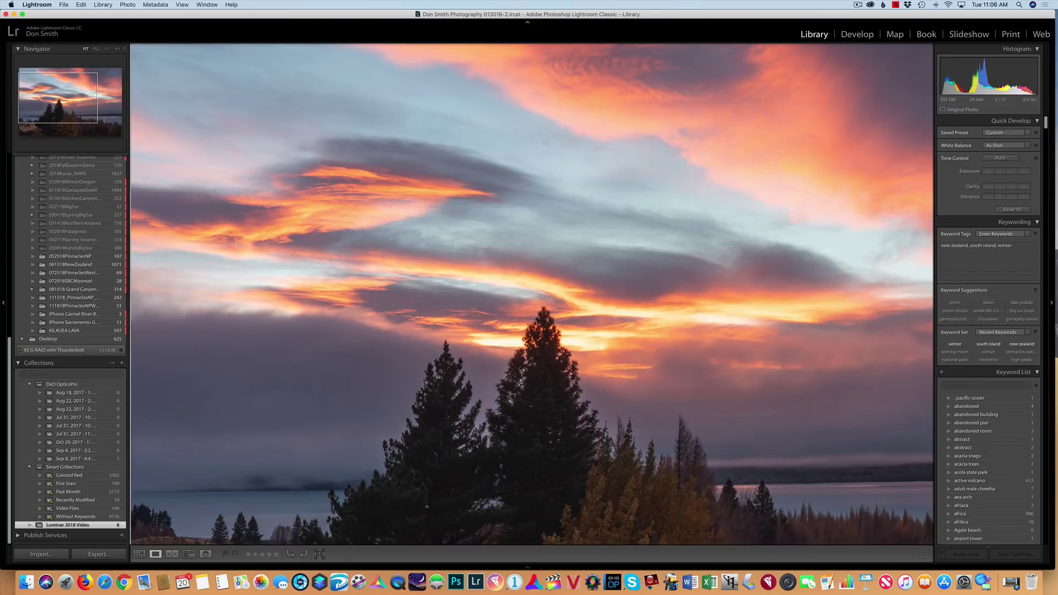
{"action": "left_click", "coordinate": [375, 203]}
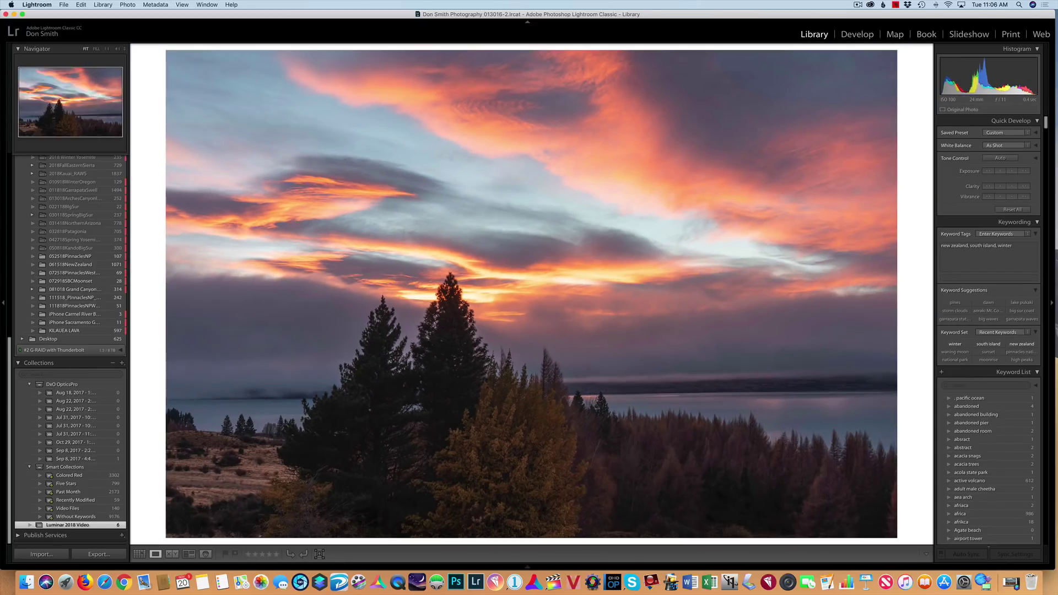
Send the New Zealand sunset photo to Luminar 2018 as a copy with Lightroom adjustments.
{"action": "right_click", "coordinate": [414, 181]}
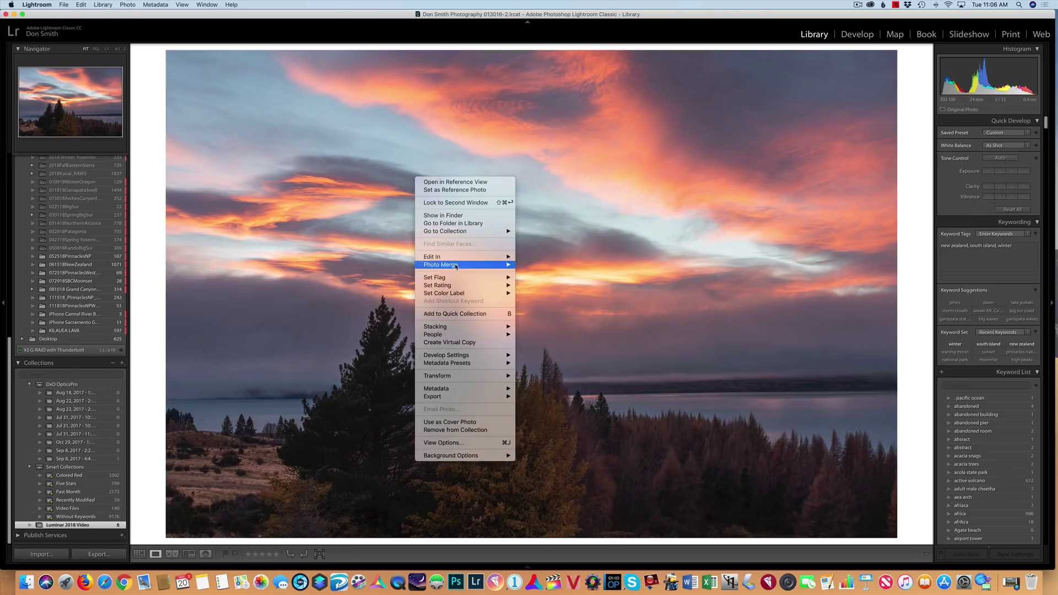
{"action": "mouse_move", "coordinate": [479, 257]}
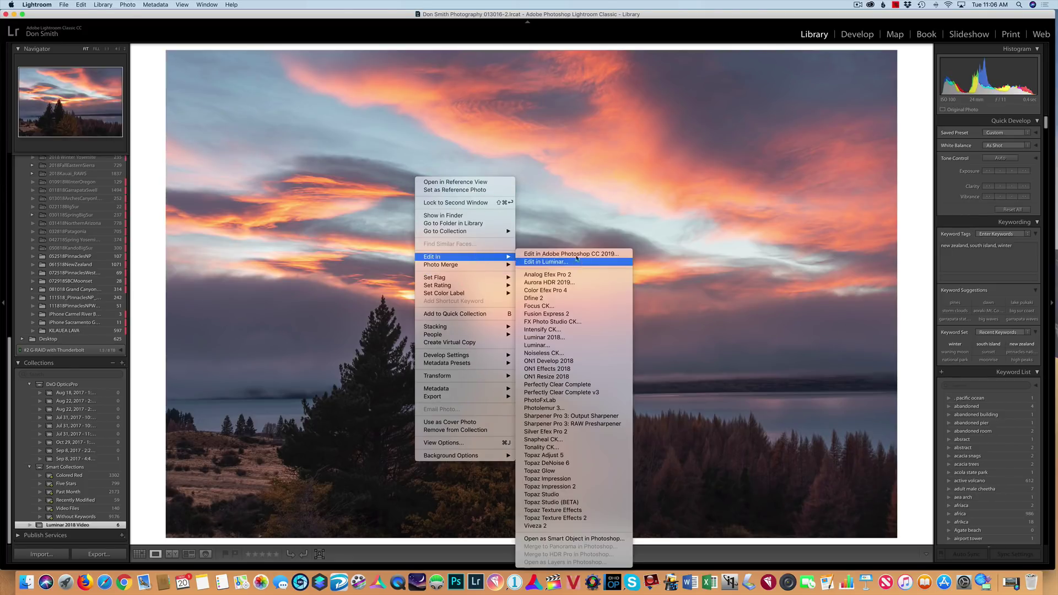
{"action": "left_click", "coordinate": [557, 339]}
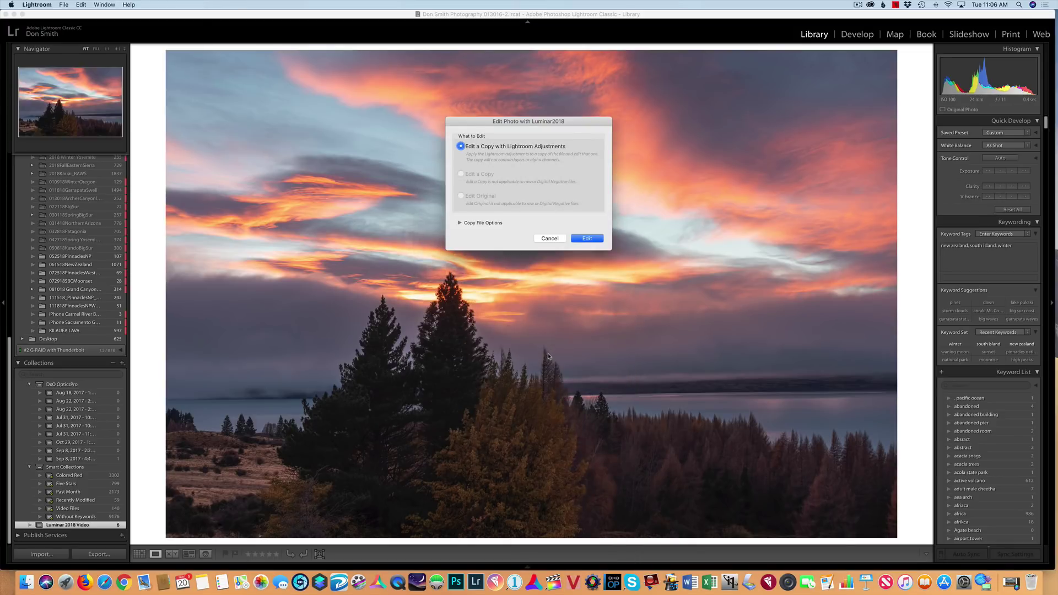
{"action": "left_click", "coordinate": [594, 238]}
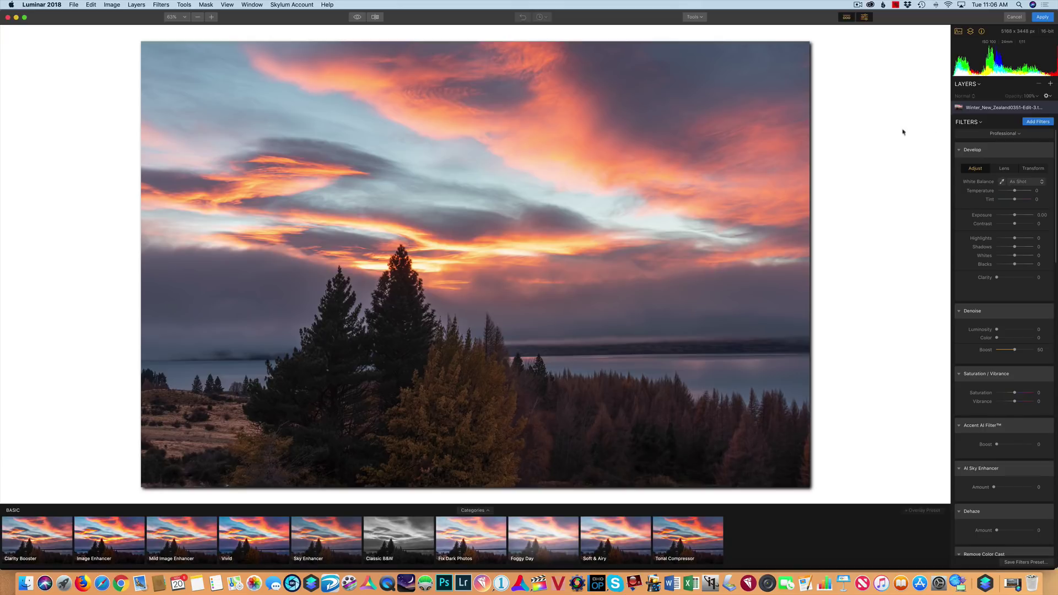
Clear the filter workspace and add an Accent AI Filter with Boost set to 87 to the sunset photo.
{"action": "left_click", "coordinate": [1017, 135]}
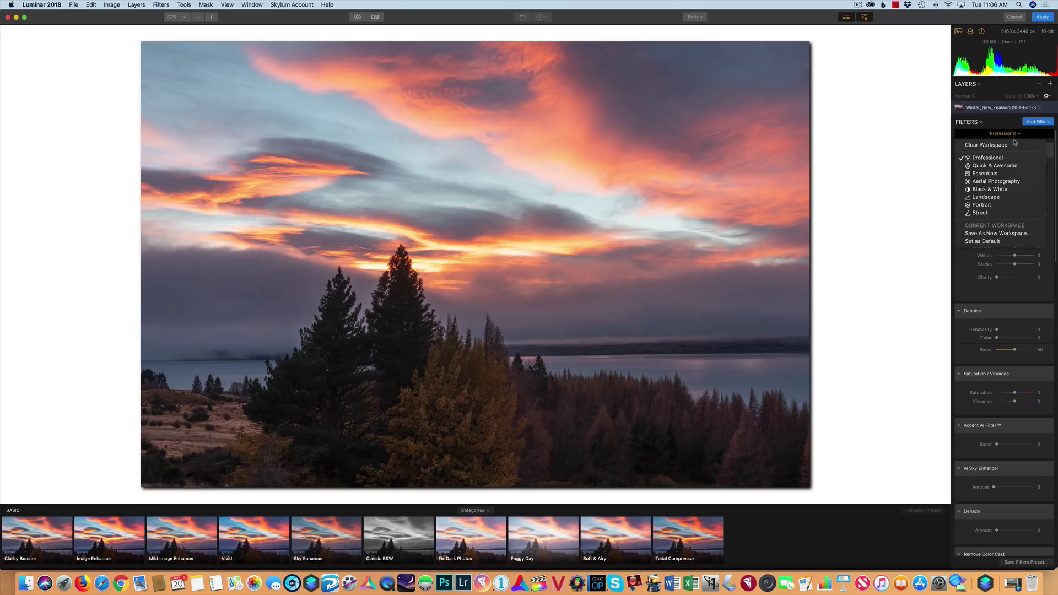
{"action": "left_click", "coordinate": [1008, 146]}
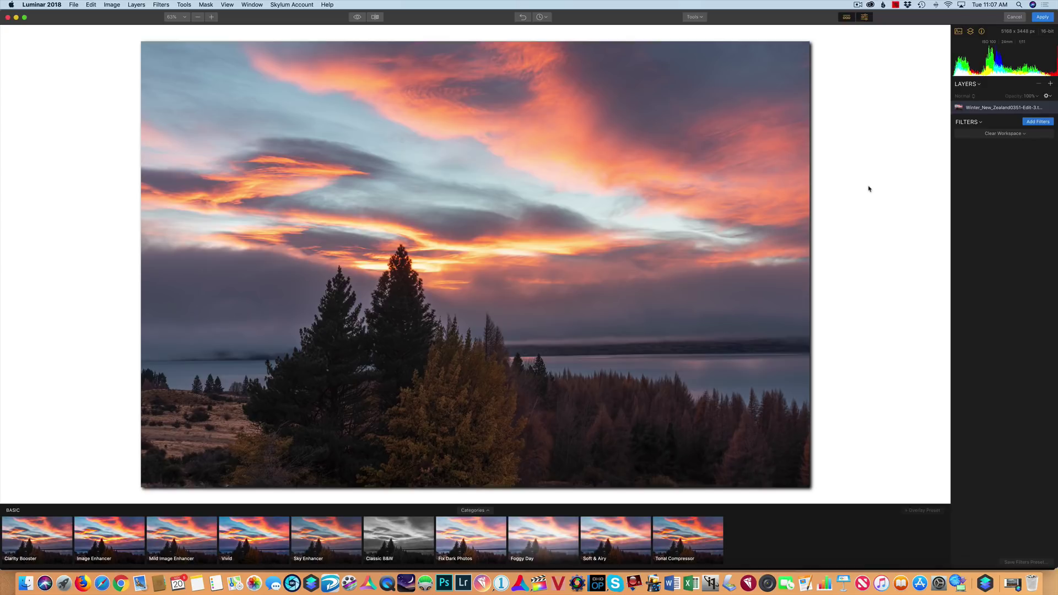
{"action": "left_click", "coordinate": [1038, 121]}
{"action": "mouse_move", "coordinate": [923, 95]}
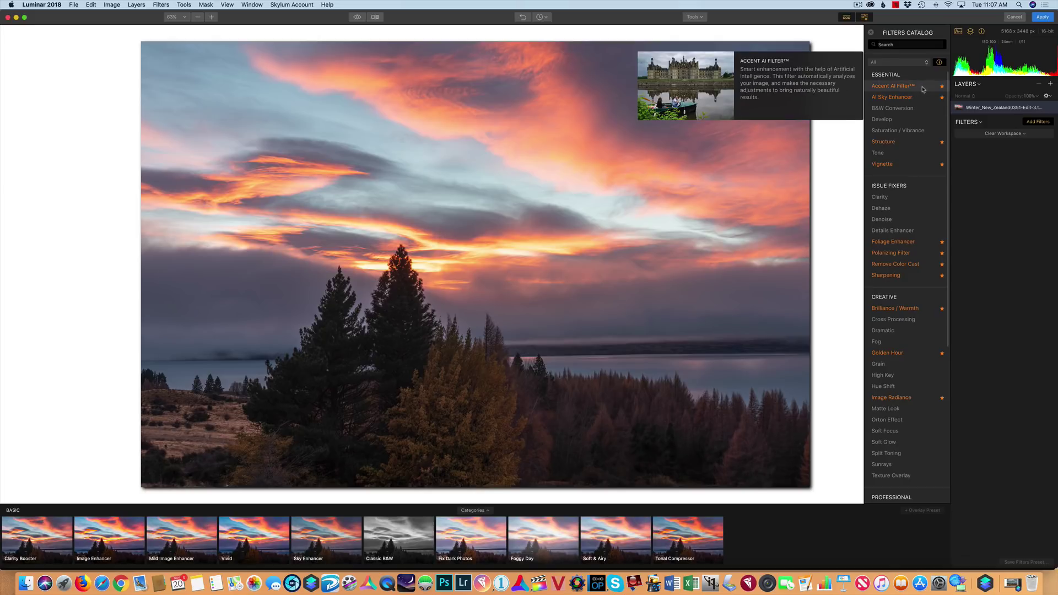
{"action": "left_click", "coordinate": [924, 90]}
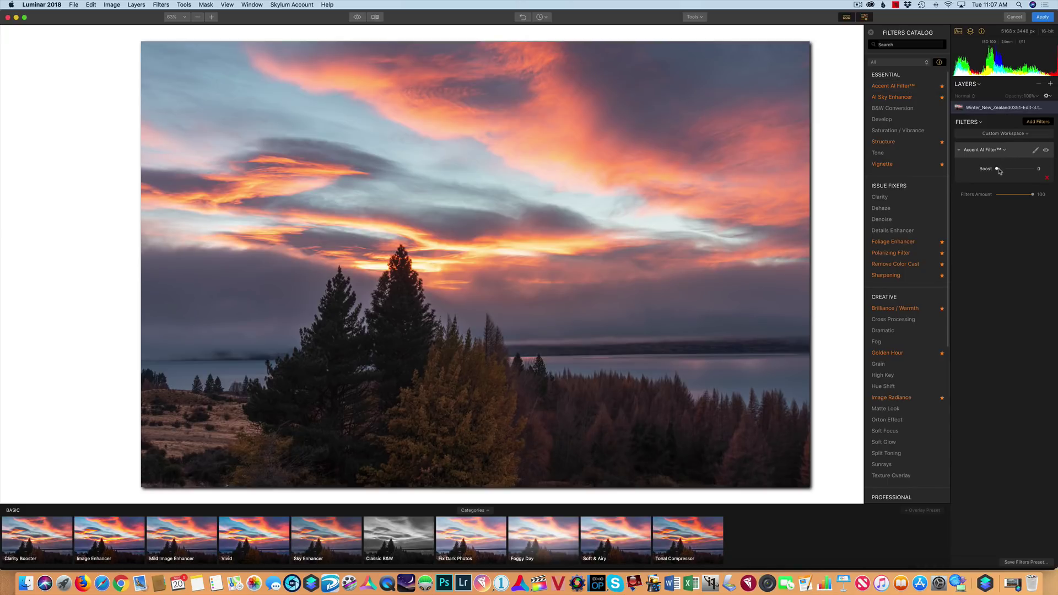
{"action": "mouse_move", "coordinate": [997, 169]}
{"action": "left_mouse_down"}
{"action": "mouse_move", "coordinate": [1053, 179]}
{"action": "mouse_move", "coordinate": [1021, 190]}
{"action": "mouse_move", "coordinate": [1030, 188]}
{"action": "left_mouse_up"}
Add an AI Sky Enhancer filter with Amount set to 37, and minimise the Luminar window to return to Lightroom.
{"action": "mouse_move", "coordinate": [920, 102]}
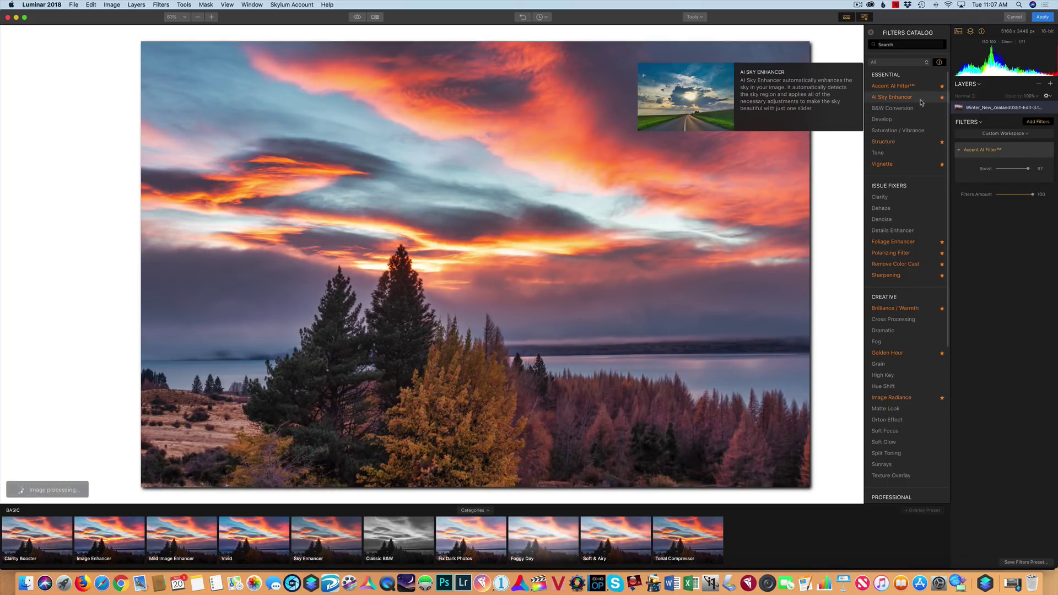
{"action": "left_click", "coordinate": [921, 102]}
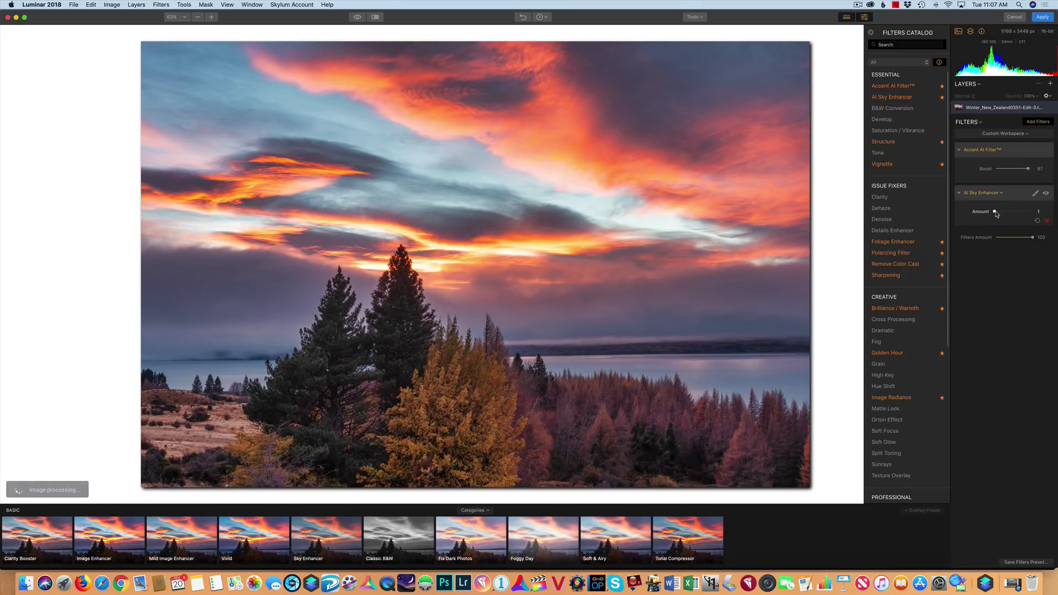
{"action": "mouse_move", "coordinate": [993, 211]}
{"action": "left_mouse_down"}
{"action": "mouse_move", "coordinate": [1056, 227]}
{"action": "mouse_move", "coordinate": [976, 222]}
{"action": "mouse_move", "coordinate": [1012, 220]}
{"action": "left_mouse_up"}
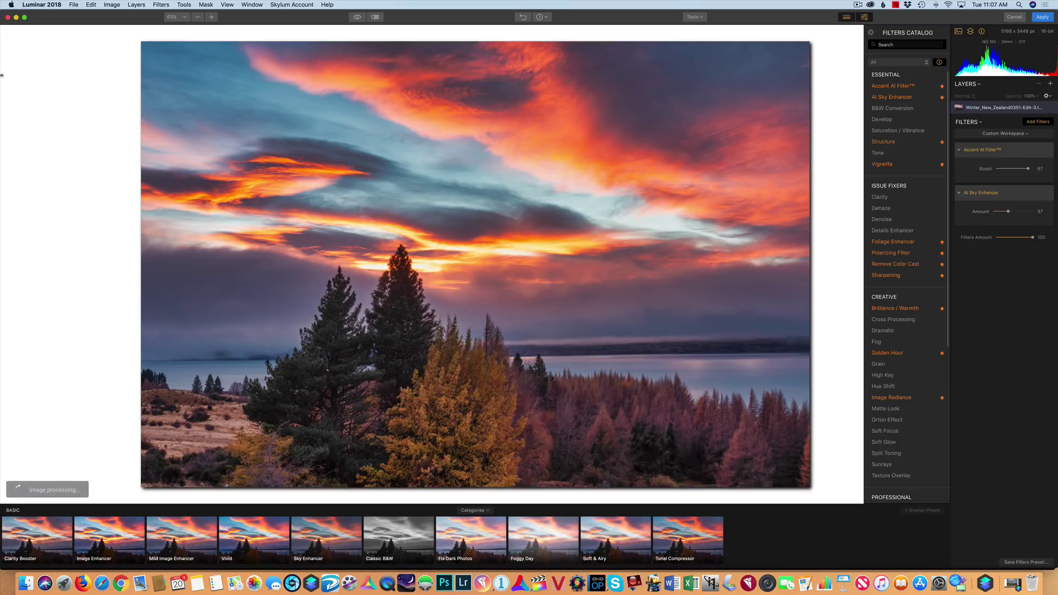
{"action": "left_click", "coordinate": [16, 17]}
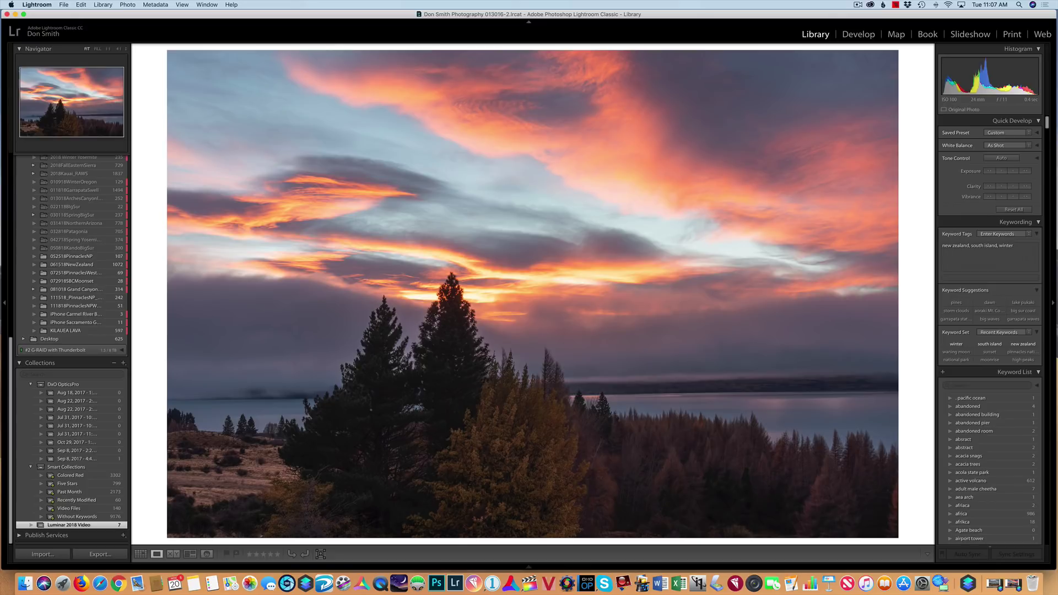
Send the glacial lake photo with the sunburst to Luminar 2018 as a copy with Lightroom adjustments.
{"action": "key", "text": "Right"}
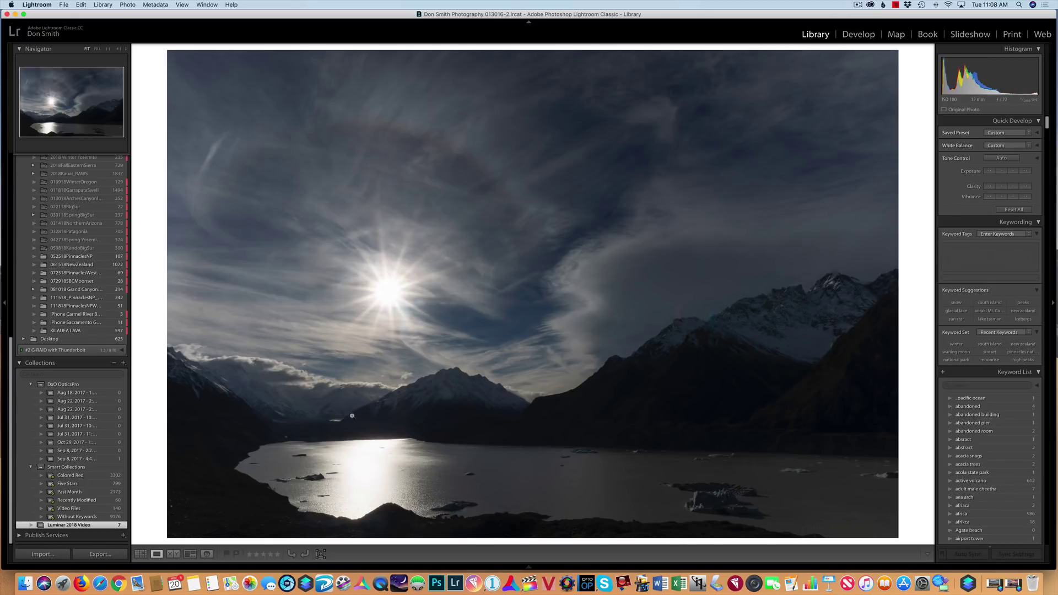
{"action": "right_click", "coordinate": [501, 263]}
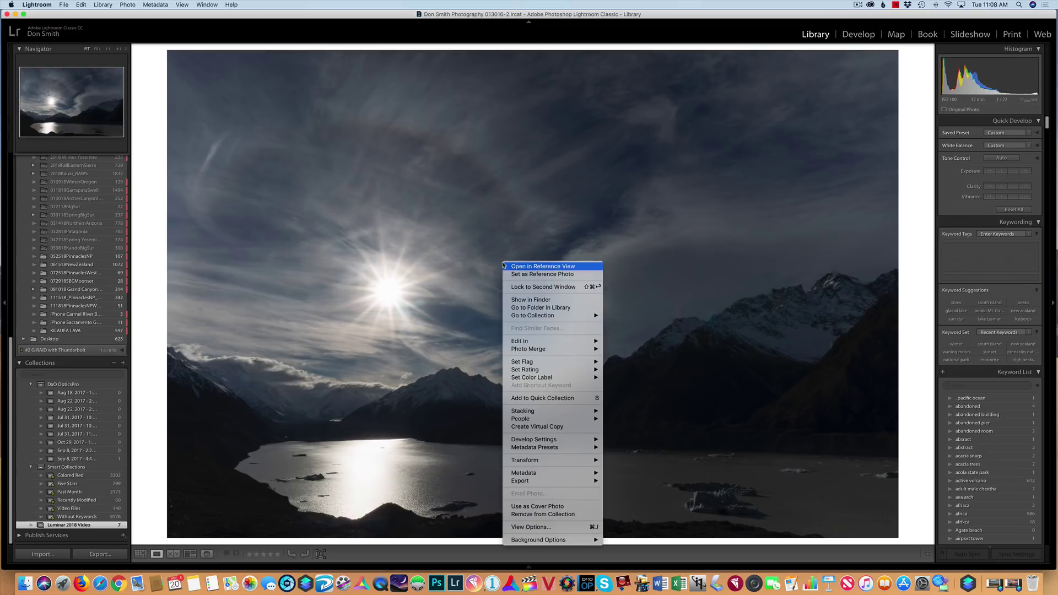
{"action": "mouse_move", "coordinate": [553, 364]}
{"action": "mouse_move", "coordinate": [557, 341]}
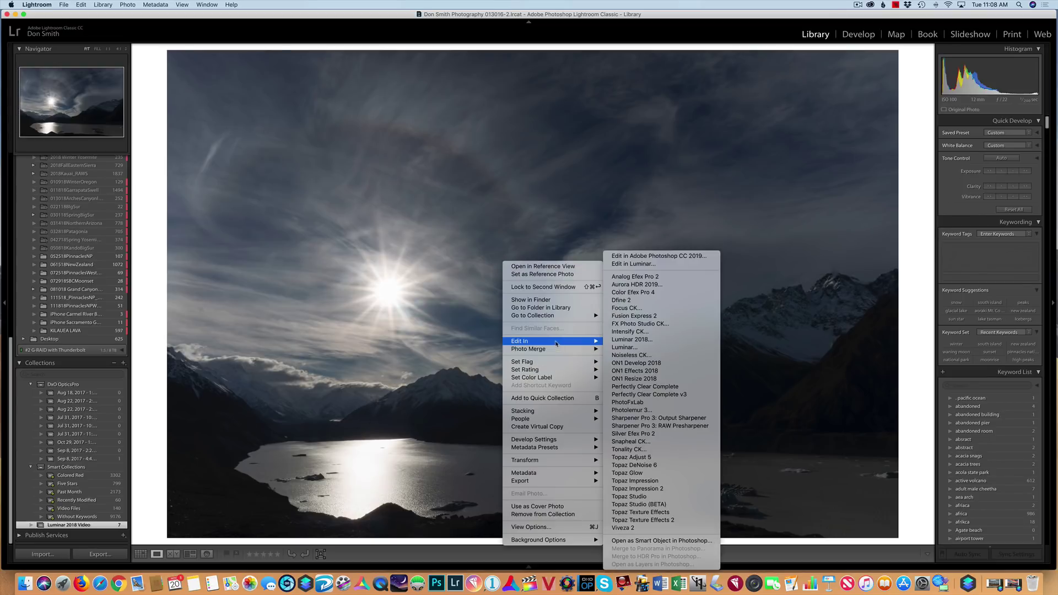
{"action": "left_click", "coordinate": [631, 339]}
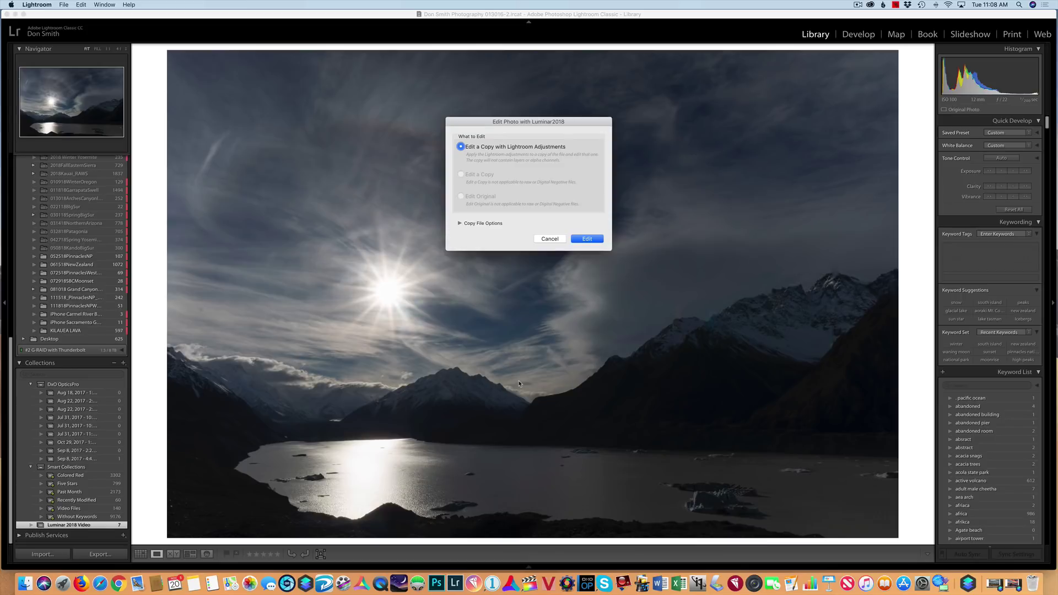
{"action": "left_click", "coordinate": [593, 241]}
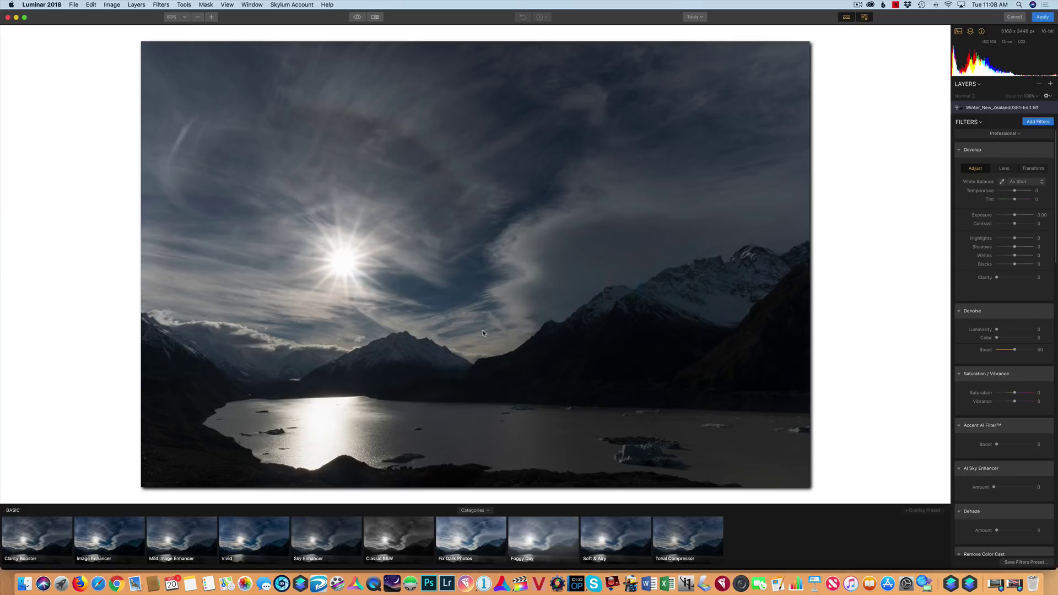
Clear the filter workspace and add an Accent AI Filter with Boost set to 100 to the lake photo.
{"action": "left_click", "coordinate": [1000, 134]}
{"action": "left_click", "coordinate": [987, 145]}
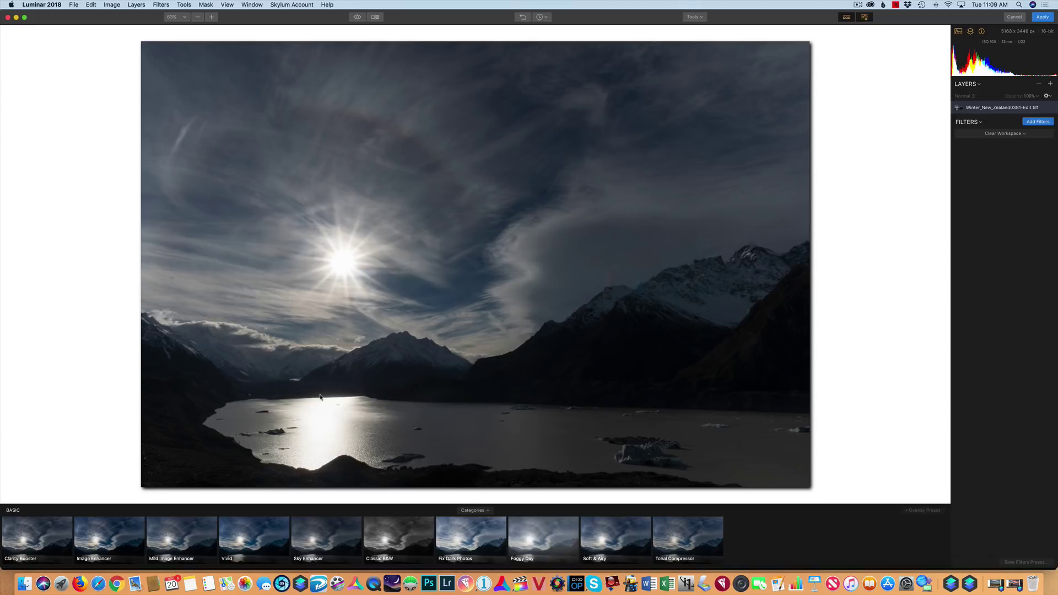
{"action": "left_click", "coordinate": [1043, 123]}
{"action": "mouse_move", "coordinate": [893, 86]}
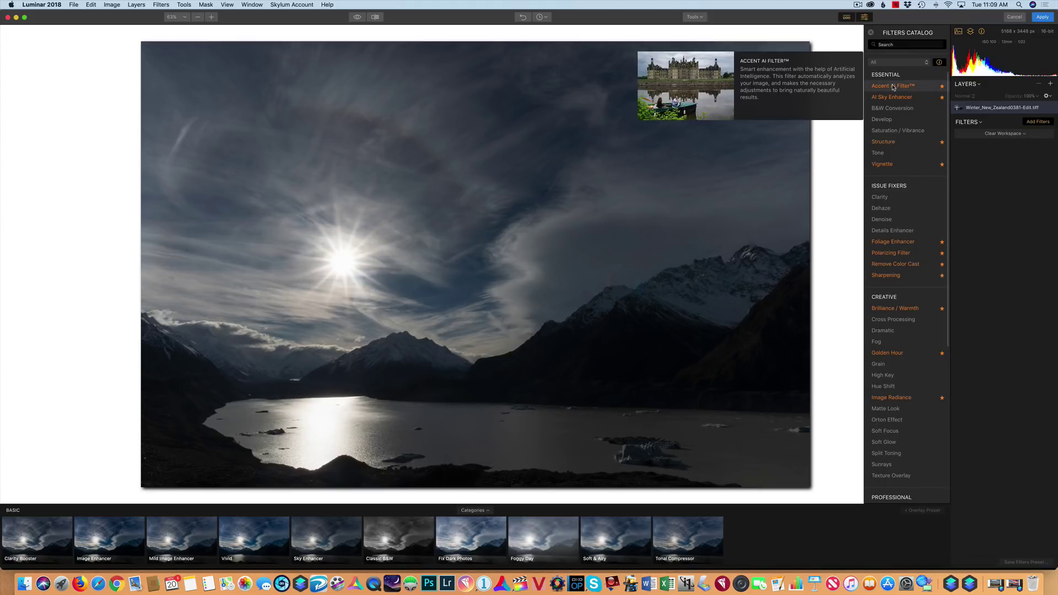
{"action": "left_click", "coordinate": [893, 87]}
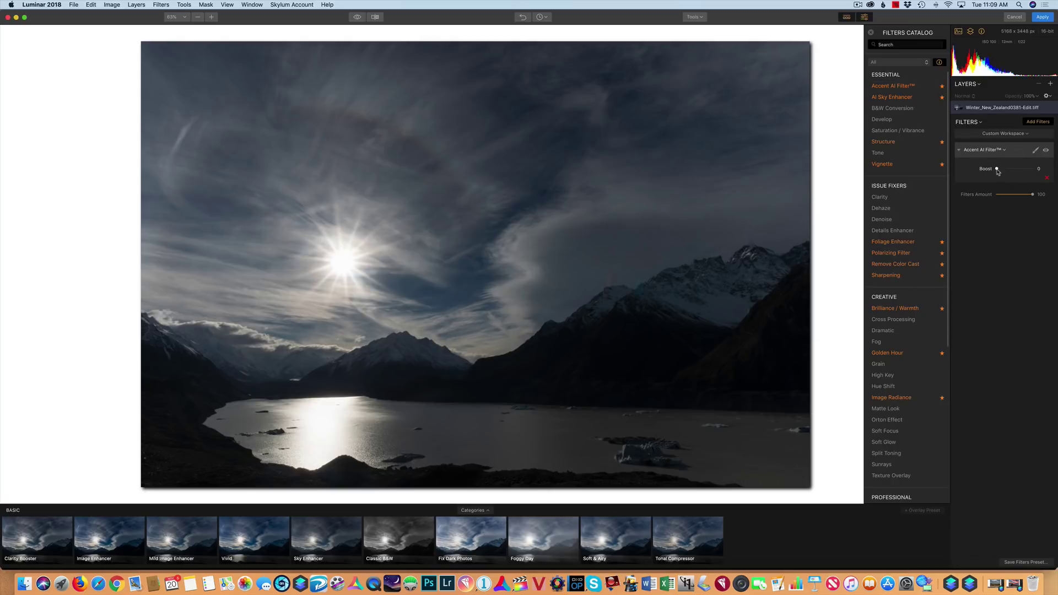
{"action": "left_click_drag", "start_coordinate": [997, 169], "coordinate": [1057, 177]}
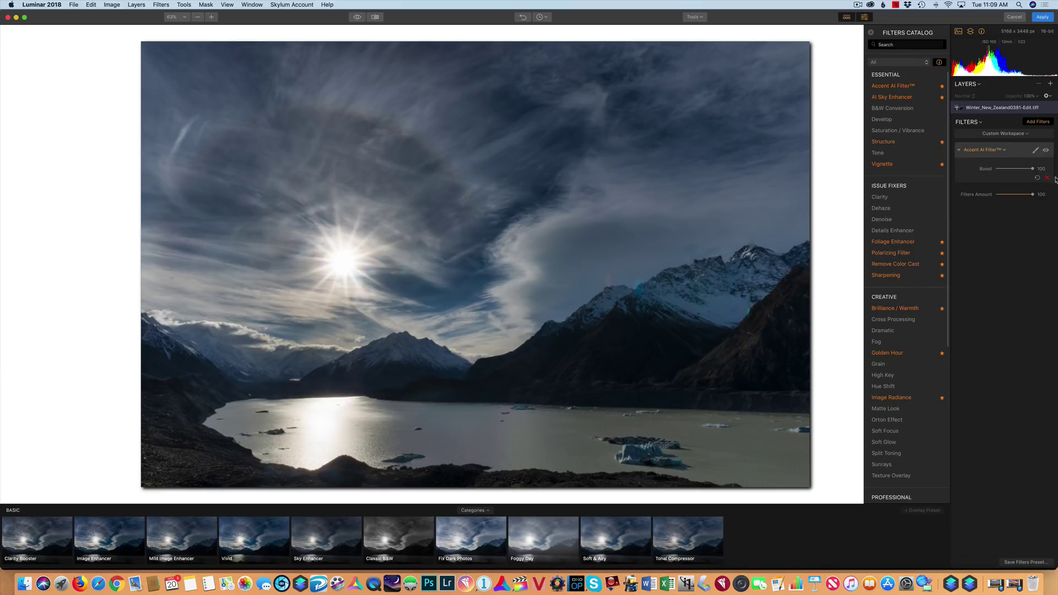
Add an AI Sky Enhancer filter to the lake photo with Amount set to 6.
{"action": "left_click", "coordinate": [918, 101]}
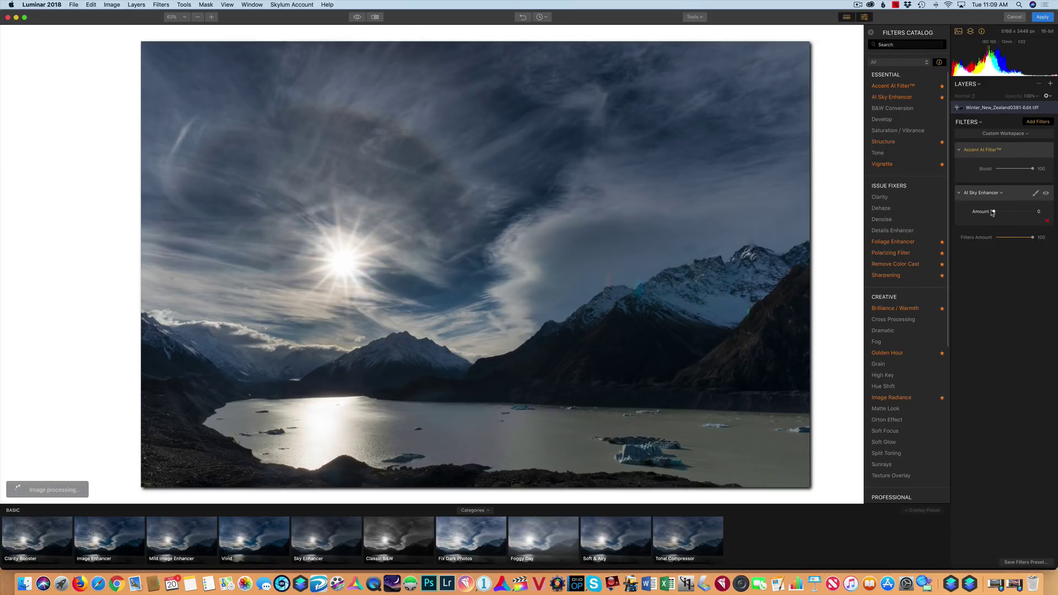
{"action": "left_click_drag", "start_coordinate": [994, 212], "coordinate": [1006, 212]}
{"action": "mouse_move", "coordinate": [994, 211]}
{"action": "left_mouse_down"}
{"action": "mouse_move", "coordinate": [1032, 211]}
{"action": "mouse_move", "coordinate": [995, 222]}
{"action": "left_mouse_up"}
{"action": "left_click", "coordinate": [1035, 221]}
{"action": "left_click", "coordinate": [1037, 221]}
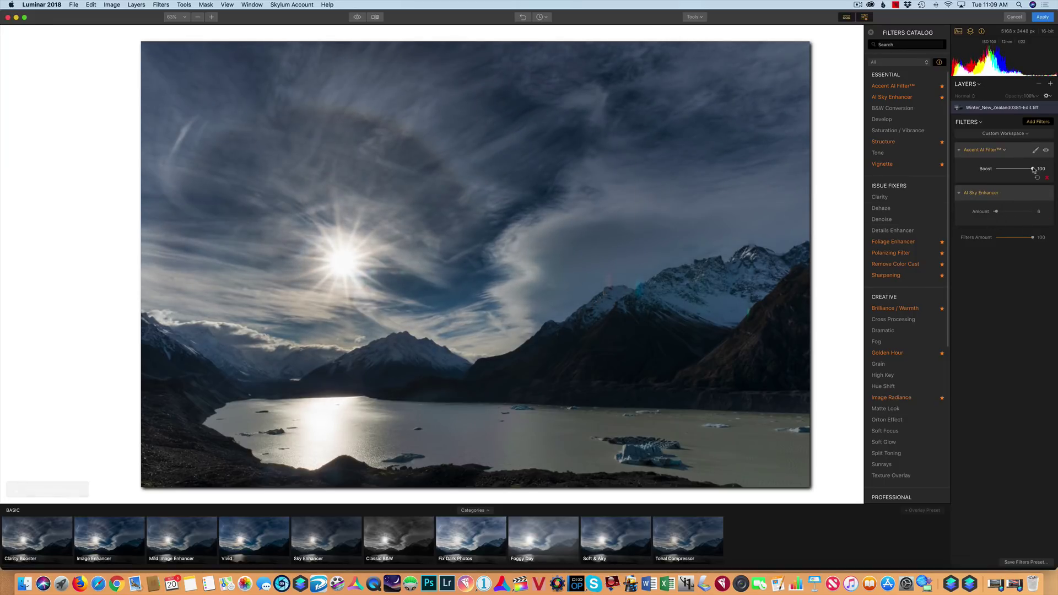
Set the lake photo's Accent AI Boost to 96 and AI Sky Enhancer Amount to 22, and minimise Luminar to return to Lightroom.
{"action": "mouse_move", "coordinate": [1032, 169]}
{"action": "left_mouse_down"}
{"action": "mouse_move", "coordinate": [1000, 169]}
{"action": "mouse_move", "coordinate": [1030, 177]}
{"action": "left_mouse_up"}
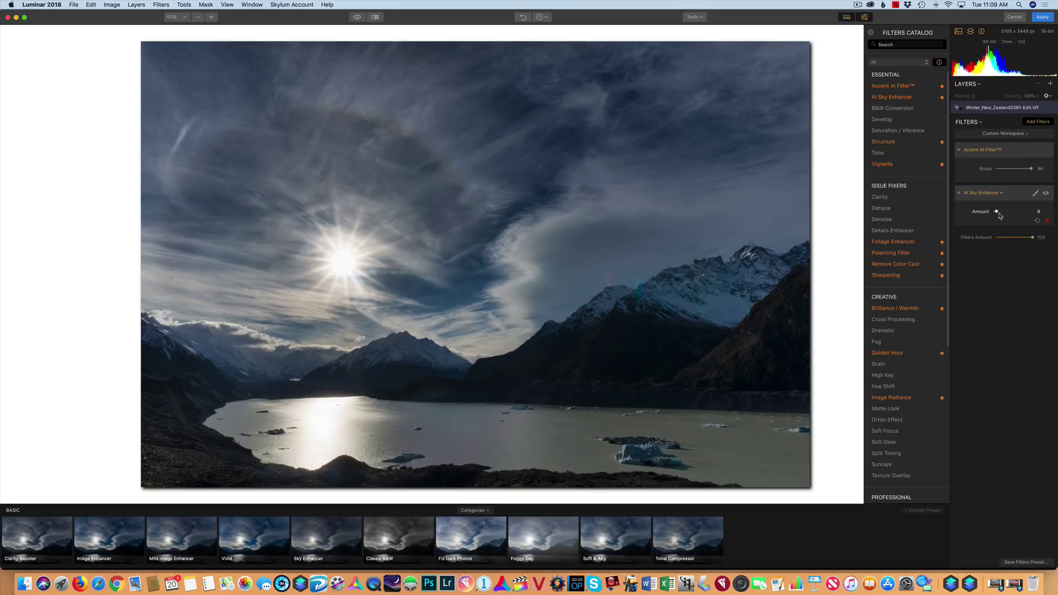
{"action": "mouse_move", "coordinate": [997, 214]}
{"action": "left_mouse_down"}
{"action": "mouse_move", "coordinate": [1035, 223]}
{"action": "mouse_move", "coordinate": [1003, 222]}
{"action": "left_mouse_up"}
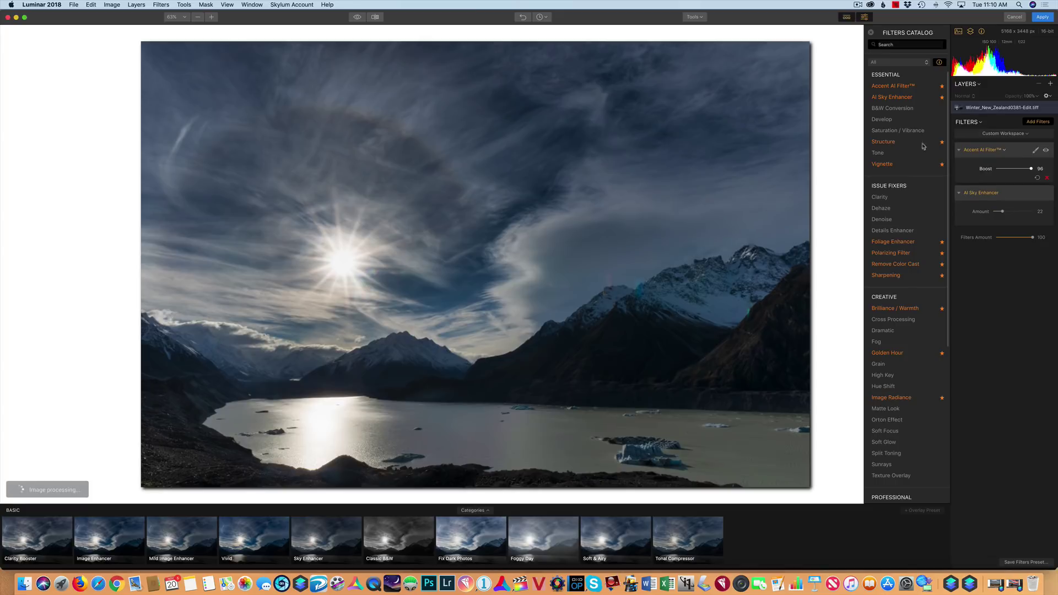
{"action": "left_click", "coordinate": [17, 18]}
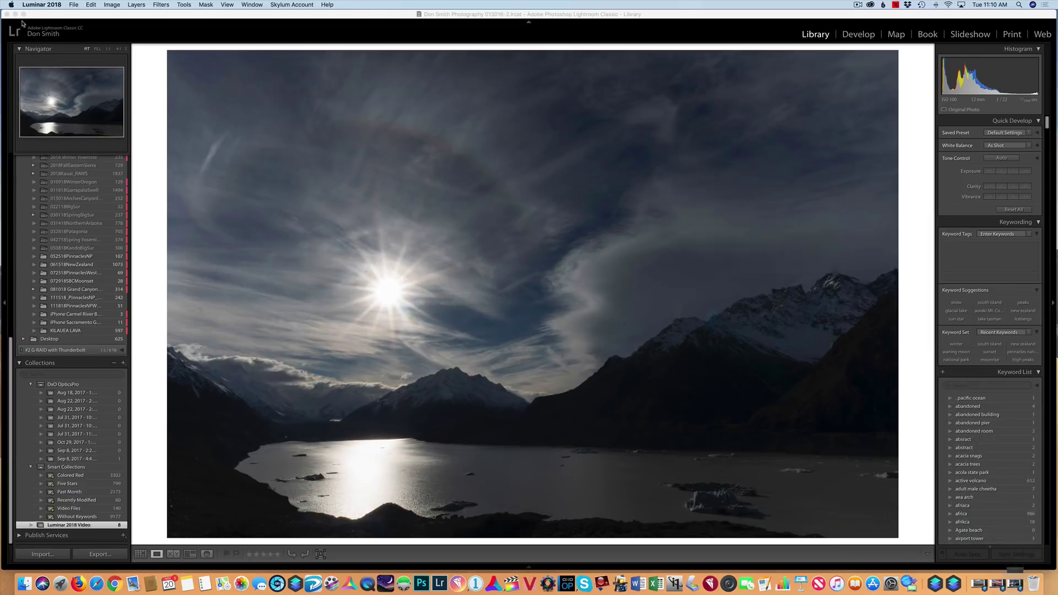
{"action": "left_click", "coordinate": [584, 19]}
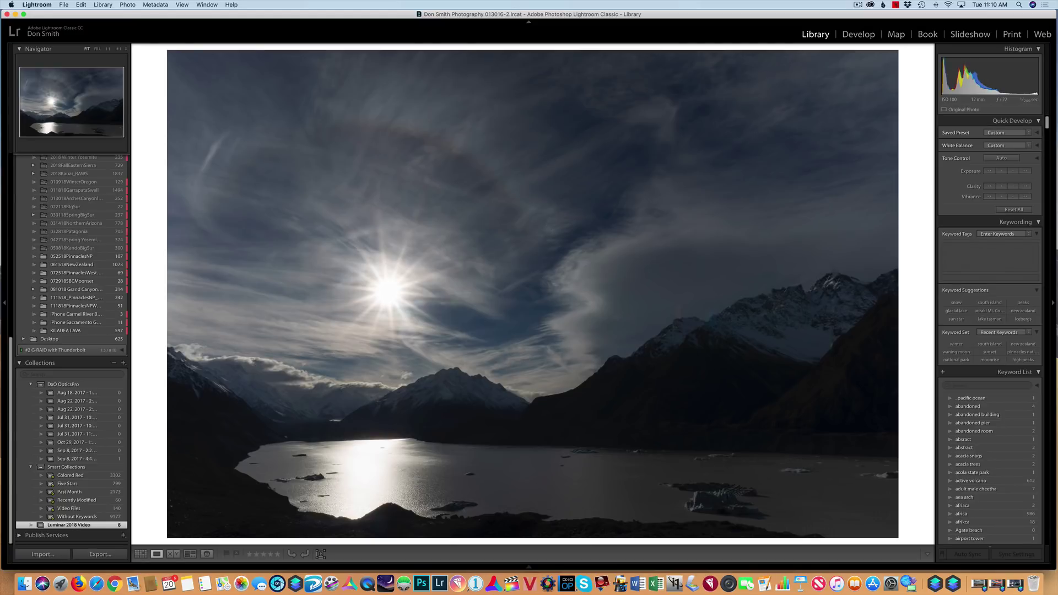
Send the dark Grand Canyon sunset photo to Luminar 2018 as a copy with Lightroom adjustments.
{"action": "key", "text": "Right"}
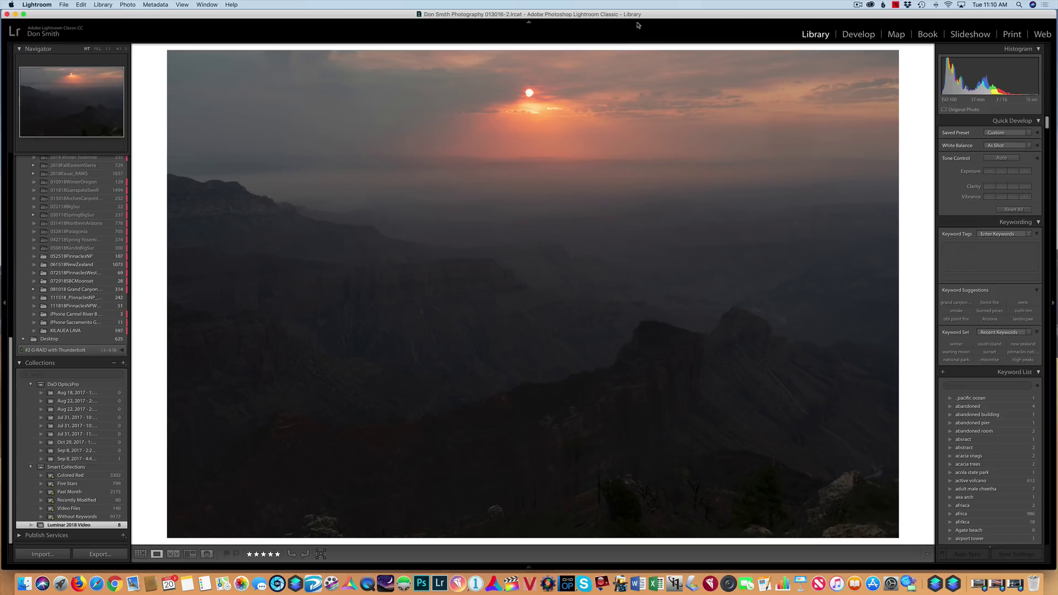
{"action": "right_click", "coordinate": [579, 132]}
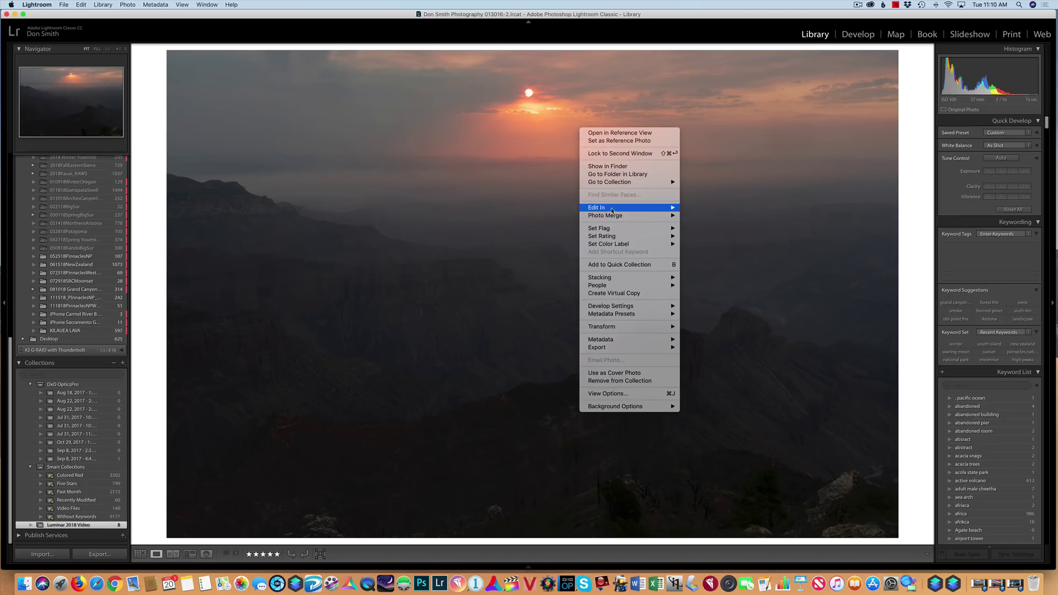
{"action": "mouse_move", "coordinate": [634, 207]}
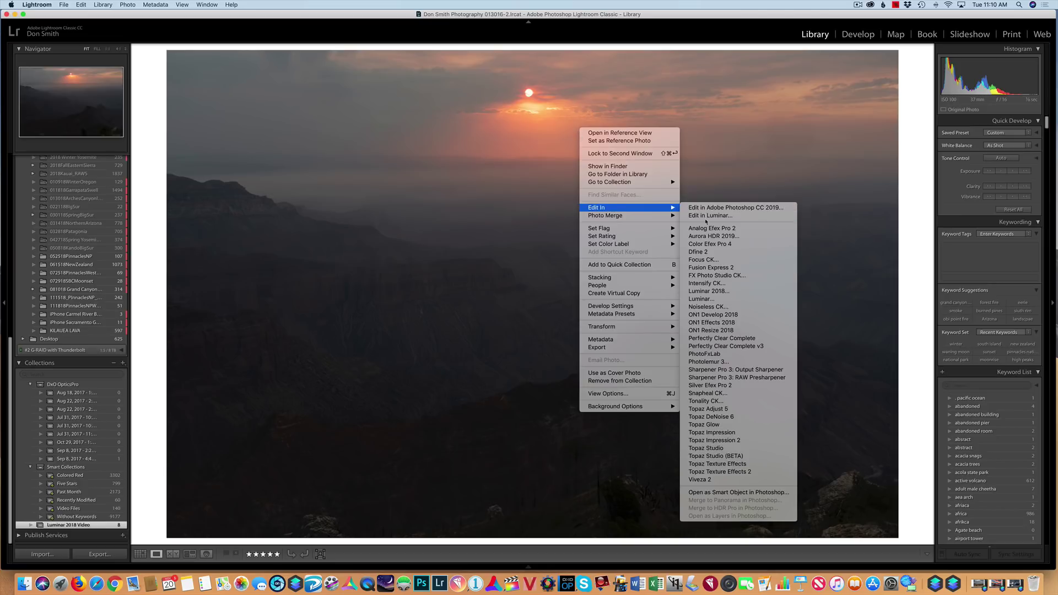
{"action": "left_click", "coordinate": [700, 292]}
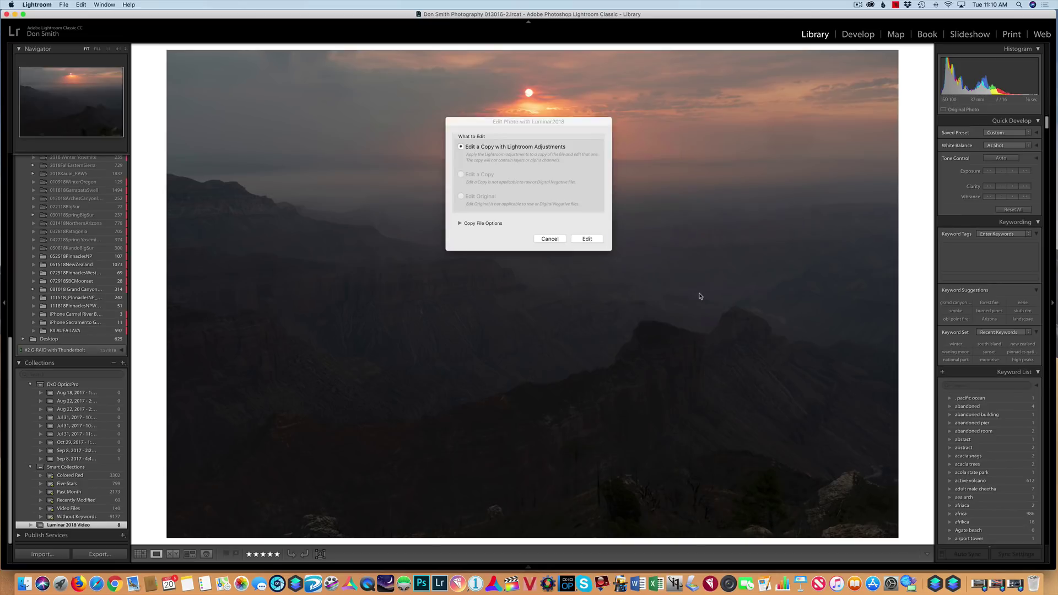
{"action": "left_click", "coordinate": [581, 240]}
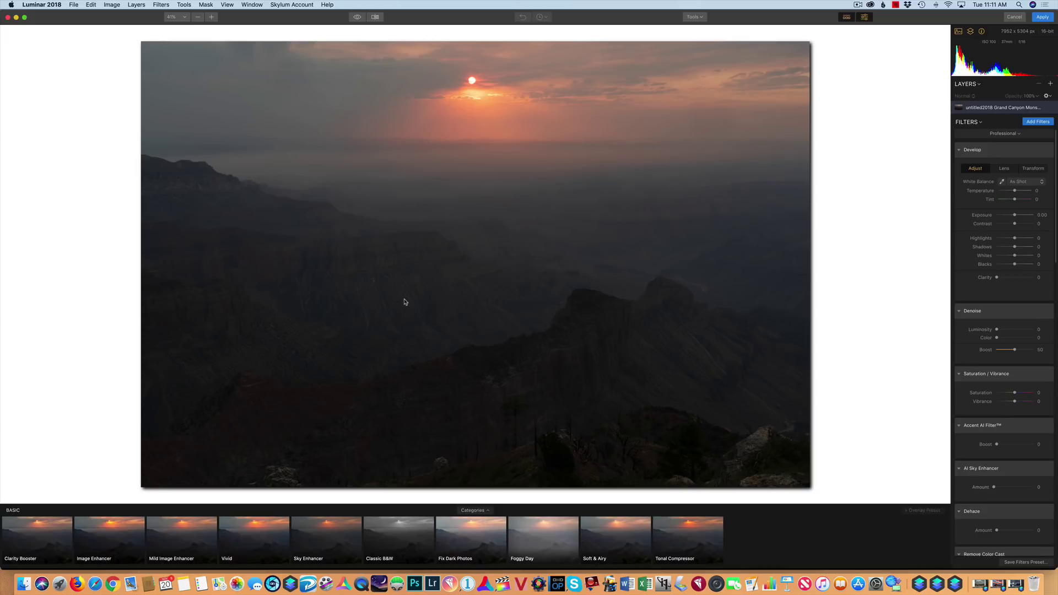
Clear the filter workspace and add an Accent AI Filter with Boost set to 100 to the Grand Canyon photo.
{"action": "left_click", "coordinate": [1008, 135]}
{"action": "left_click", "coordinate": [1005, 146]}
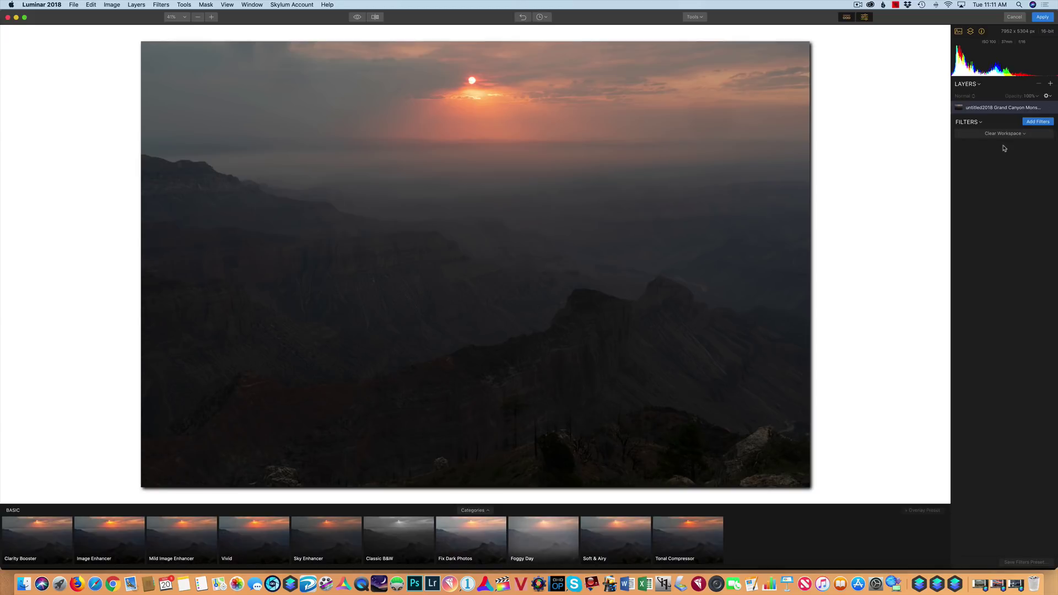
{"action": "left_click", "coordinate": [1038, 122]}
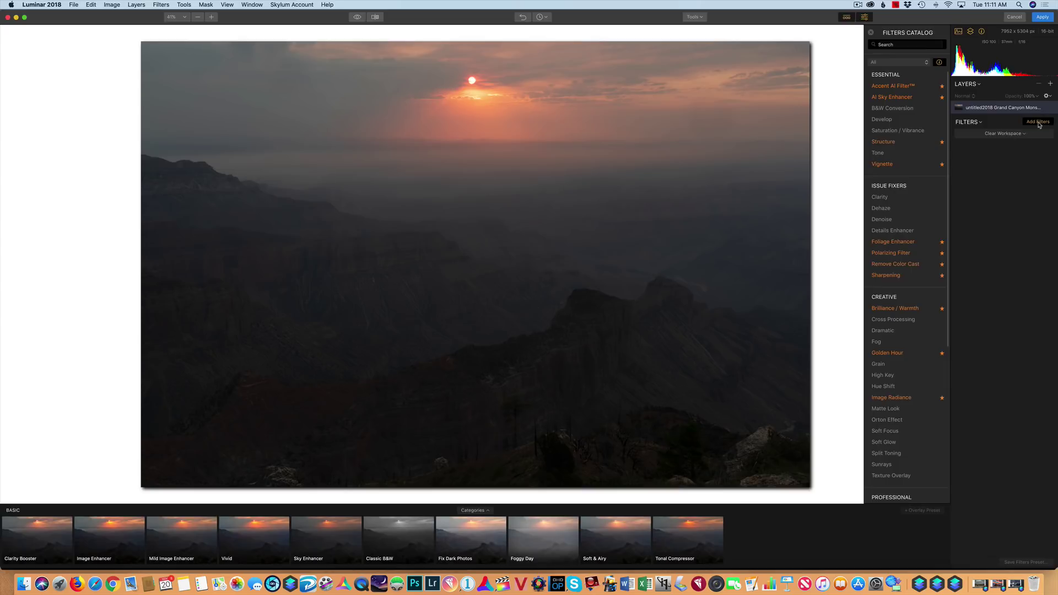
{"action": "left_click", "coordinate": [888, 90]}
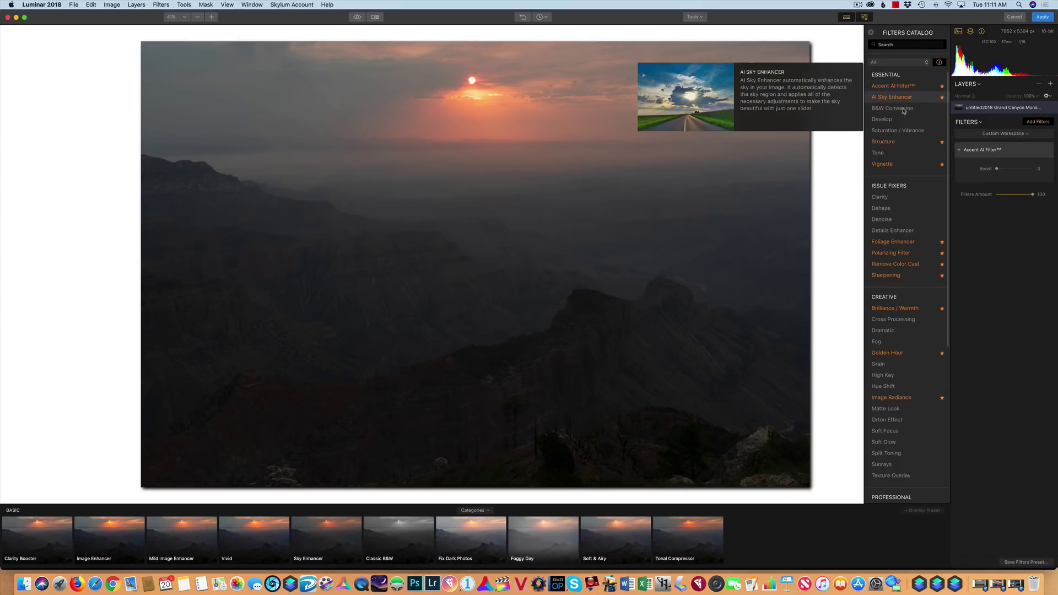
{"action": "left_click_drag", "start_coordinate": [998, 170], "coordinate": [1033, 171]}
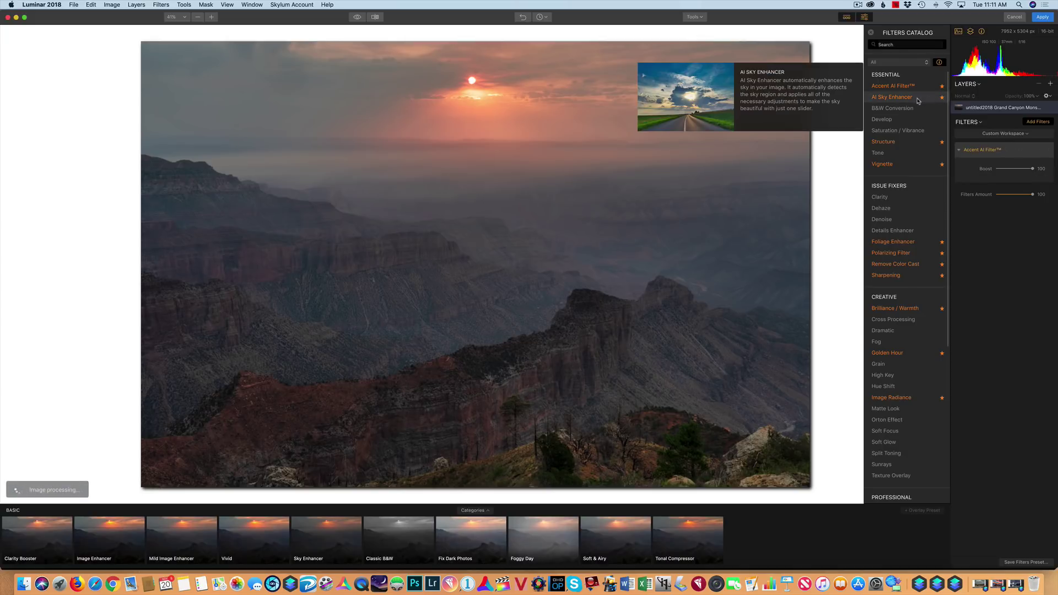
Add an AI Sky Enhancer filter with Amount set to 100 and compare the Grand Canyon photo with its original.
{"action": "left_click", "coordinate": [892, 97]}
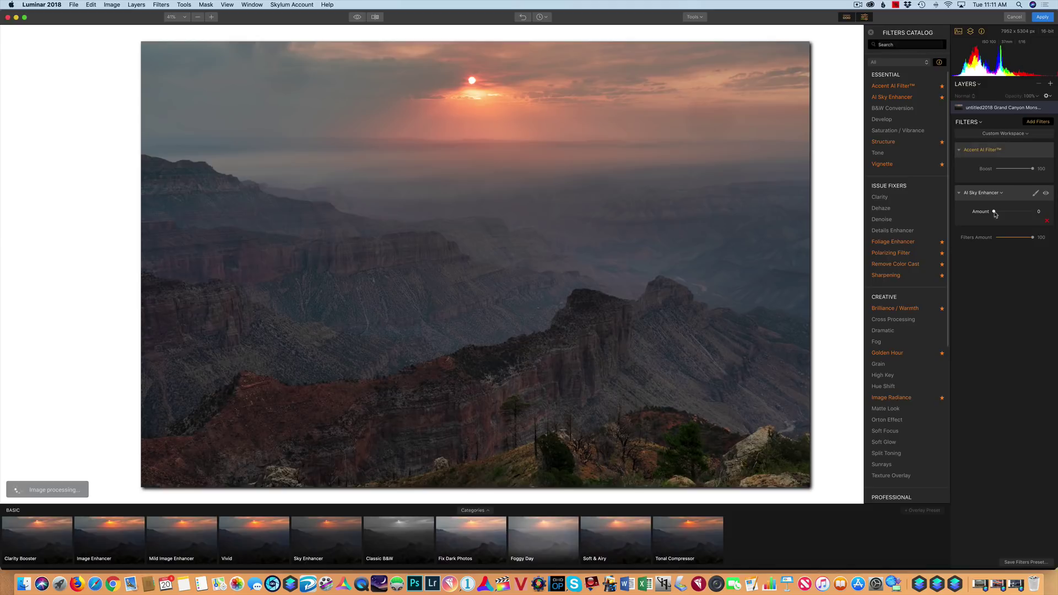
{"action": "left_click_drag", "start_coordinate": [993, 212], "coordinate": [1040, 221]}
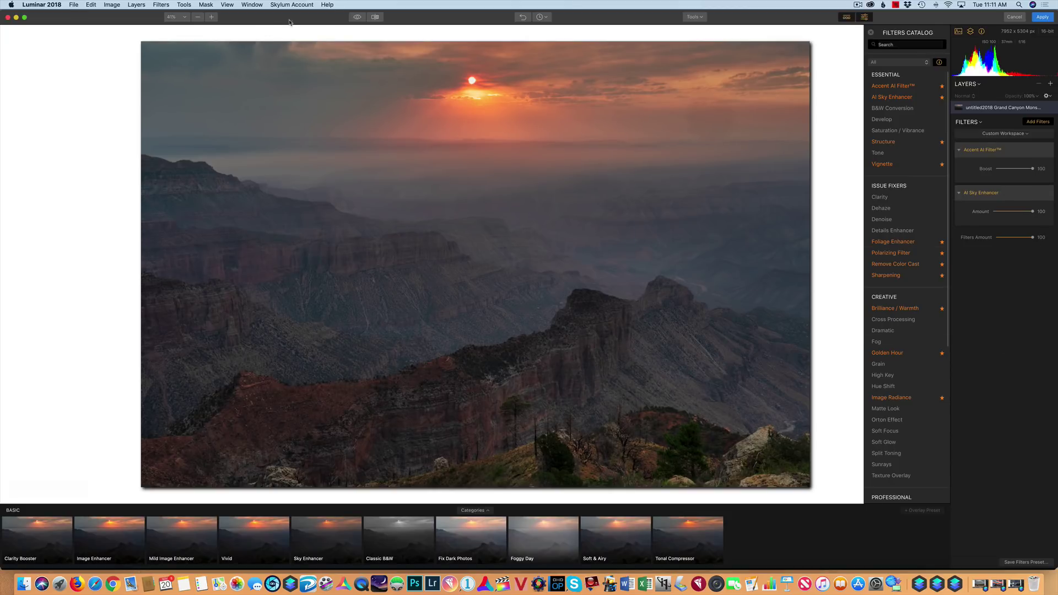
{"action": "left_click", "coordinate": [357, 17]}
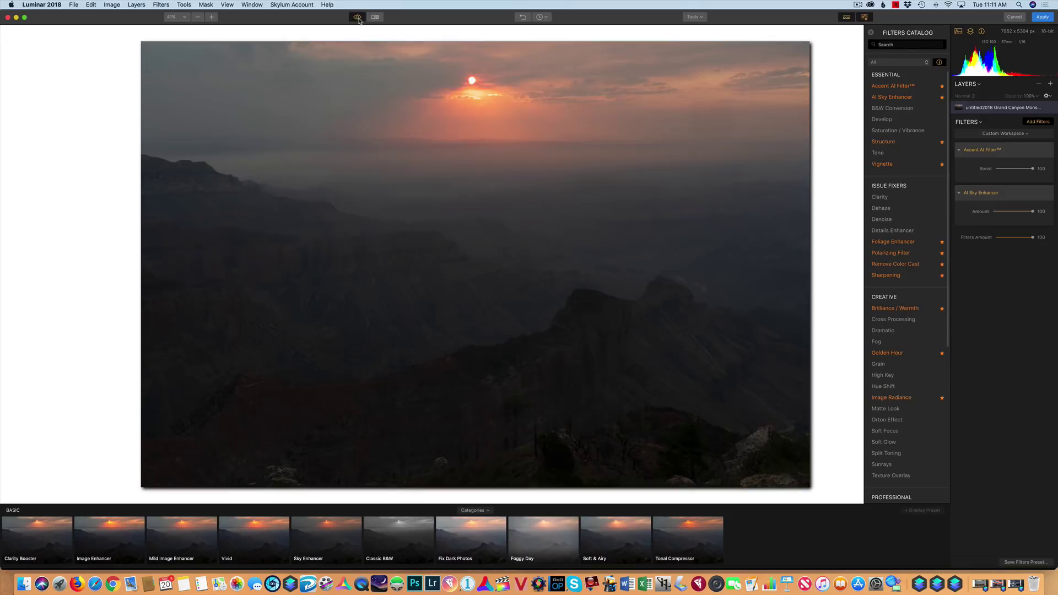
{"action": "left_click", "coordinate": [357, 18]}
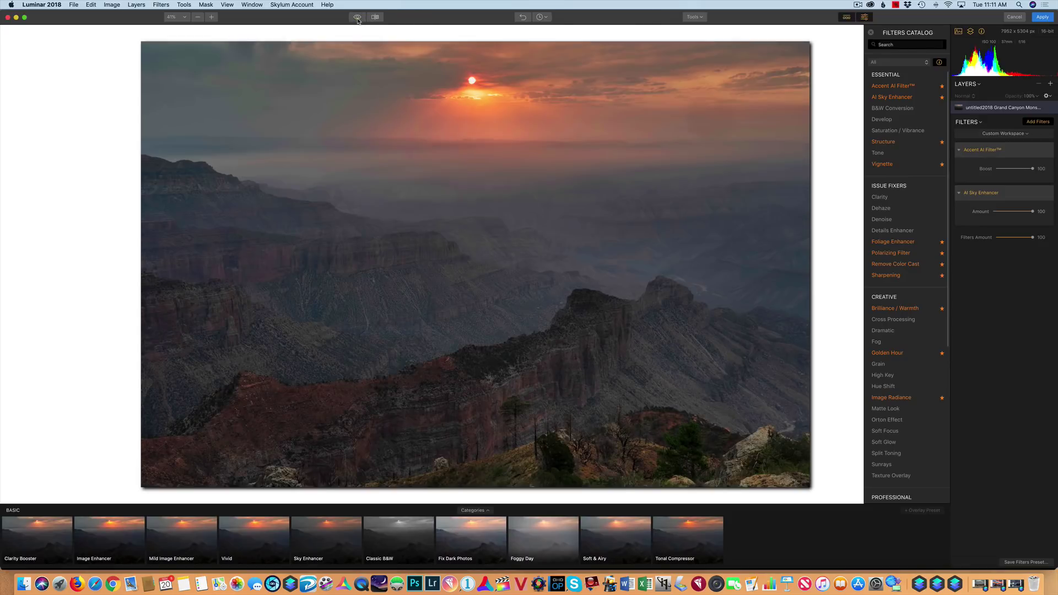
{"action": "left_click", "coordinate": [357, 18]}
Minimise the Luminar window, return to Lightroom's thumbnail grid and select the sunset photo with the lone silhouetted conifer.
{"action": "left_click", "coordinate": [16, 18]}
{"action": "left_click", "coordinate": [475, 268]}
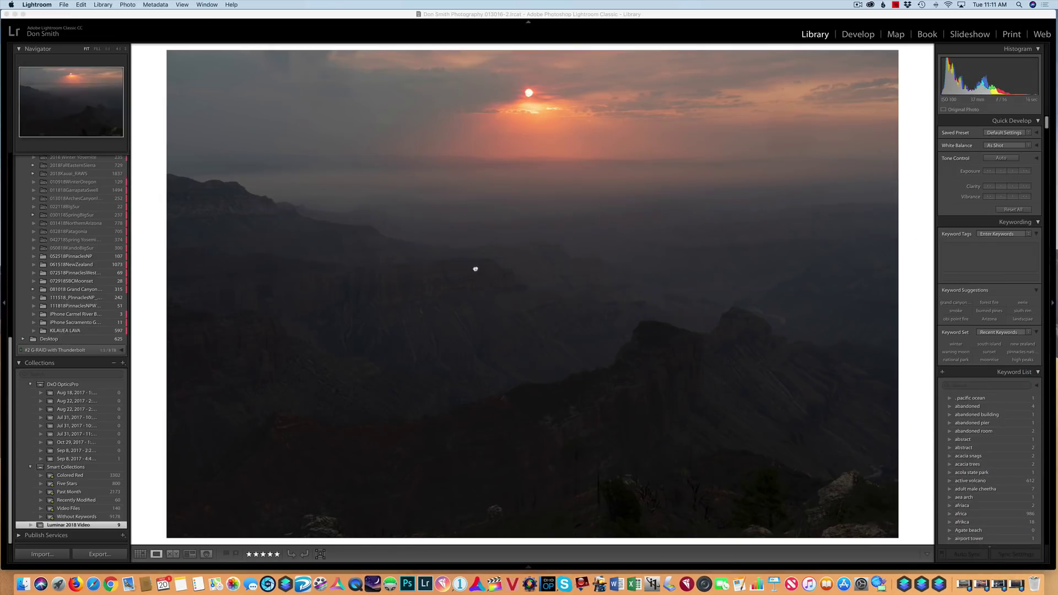
{"action": "left_click", "coordinate": [515, 245]}
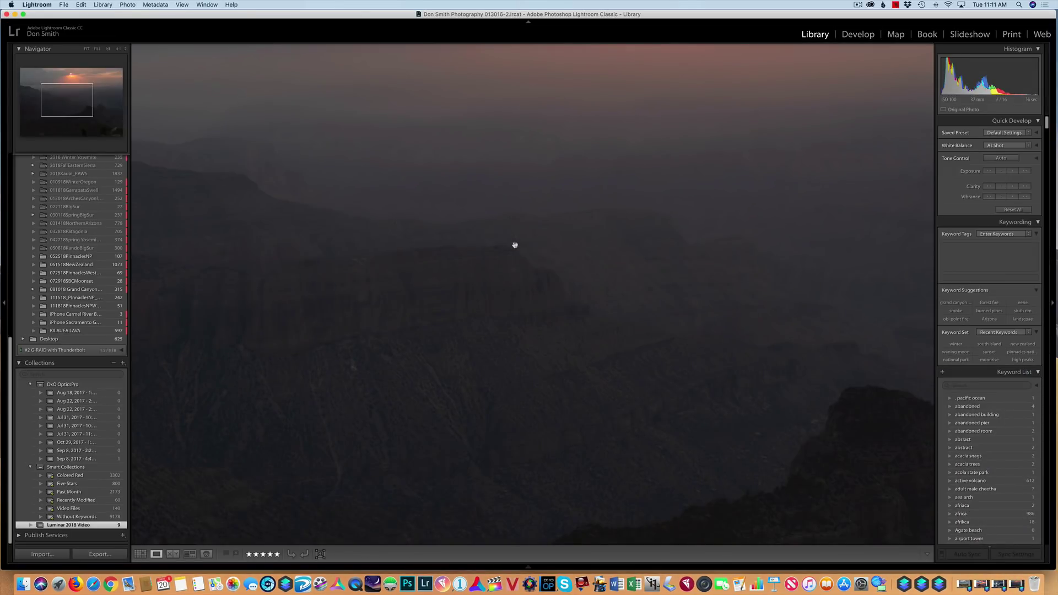
{"action": "key", "text": "g"}
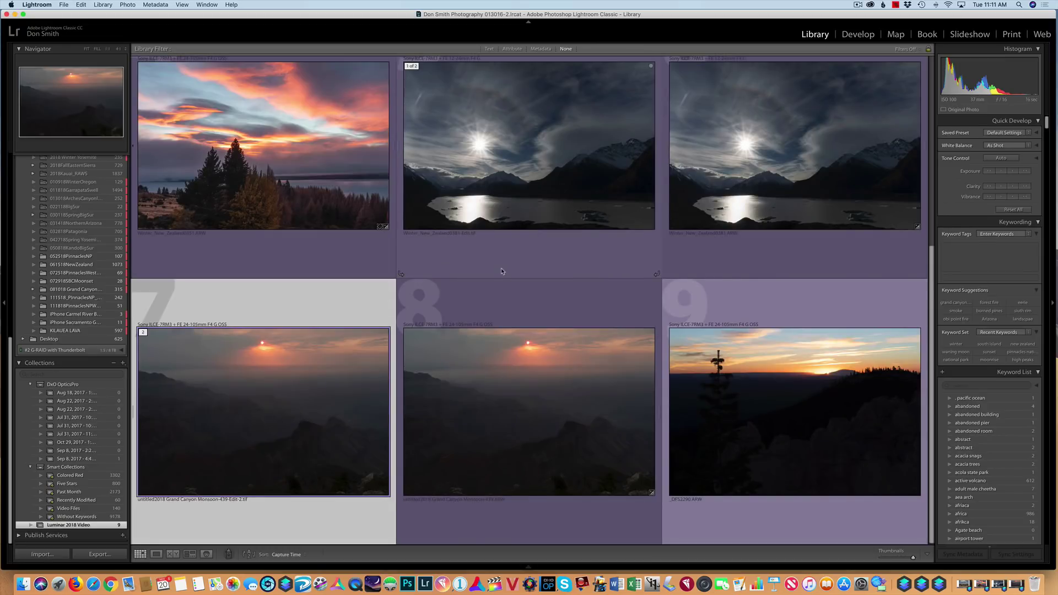
{"action": "left_click", "coordinate": [829, 426]}
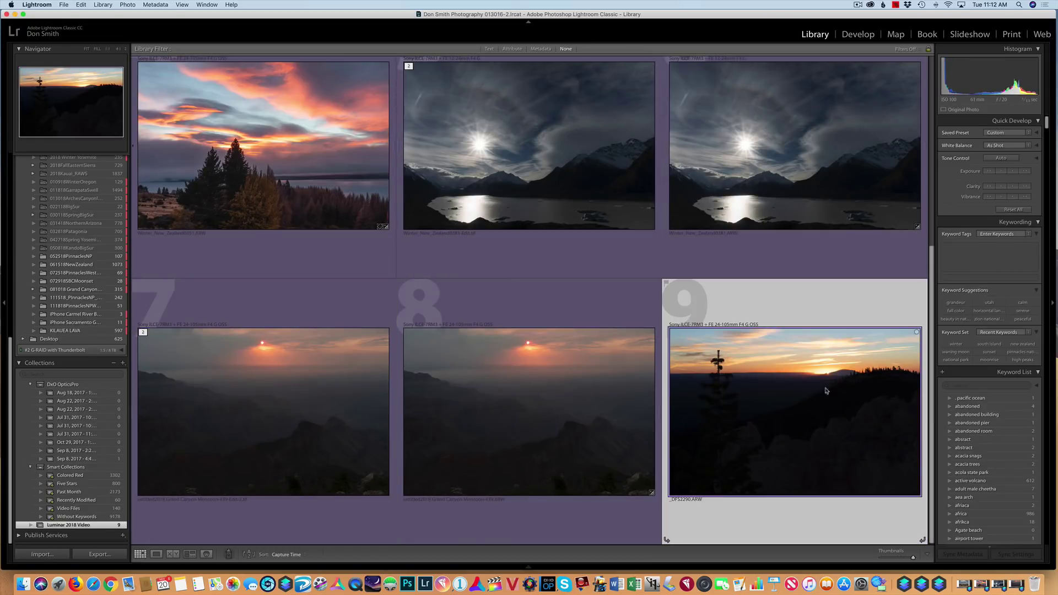
Open the lone conifer sunset photo in Develop and send it to Luminar 2018 as a copy with Lightroom adjustments.
{"action": "left_click", "coordinate": [857, 35]}
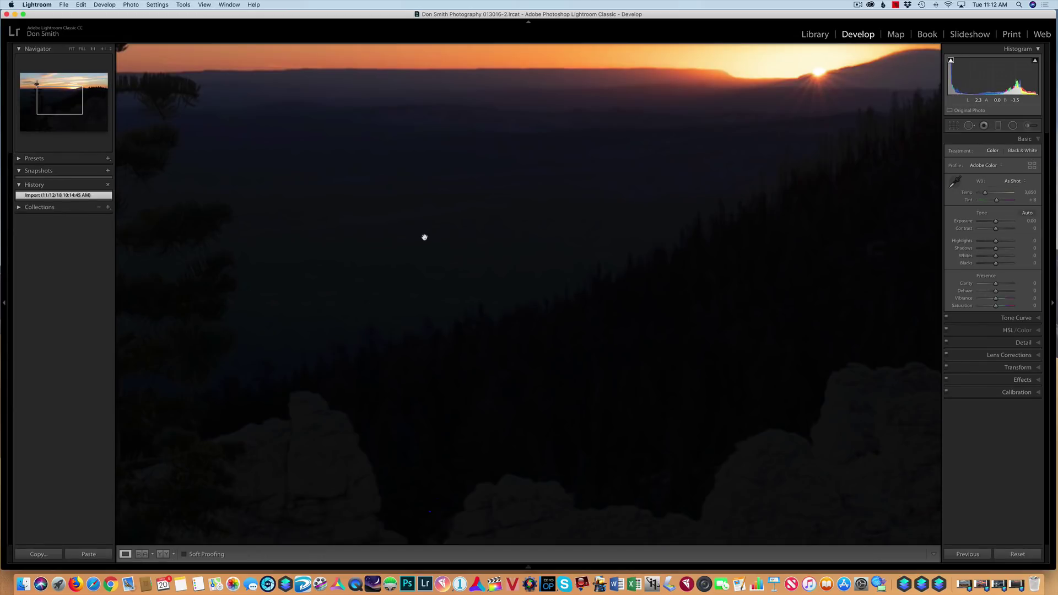
{"action": "left_click", "coordinate": [425, 237]}
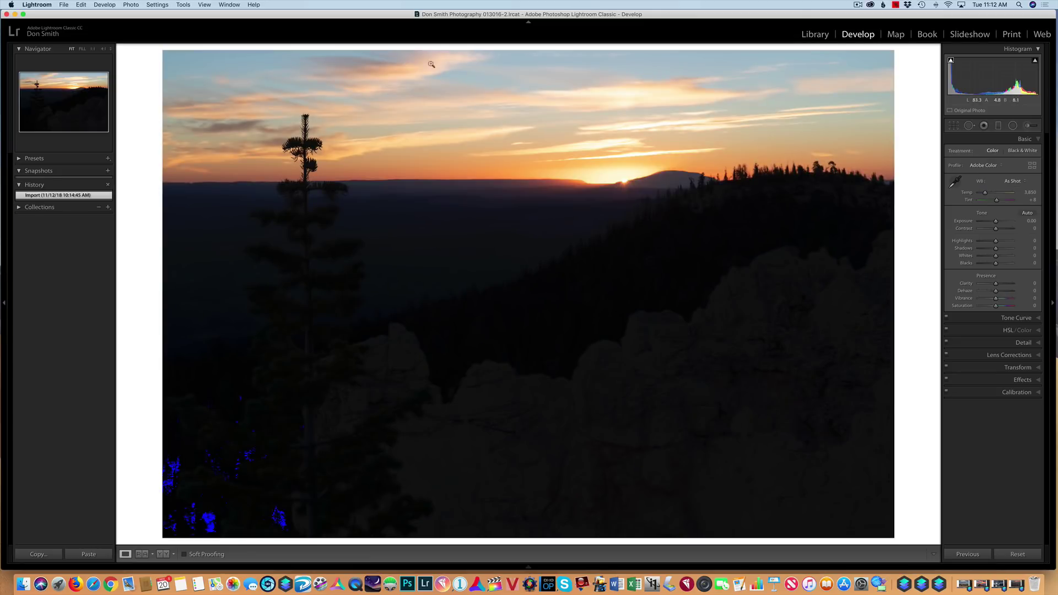
{"action": "right_click", "coordinate": [458, 98]}
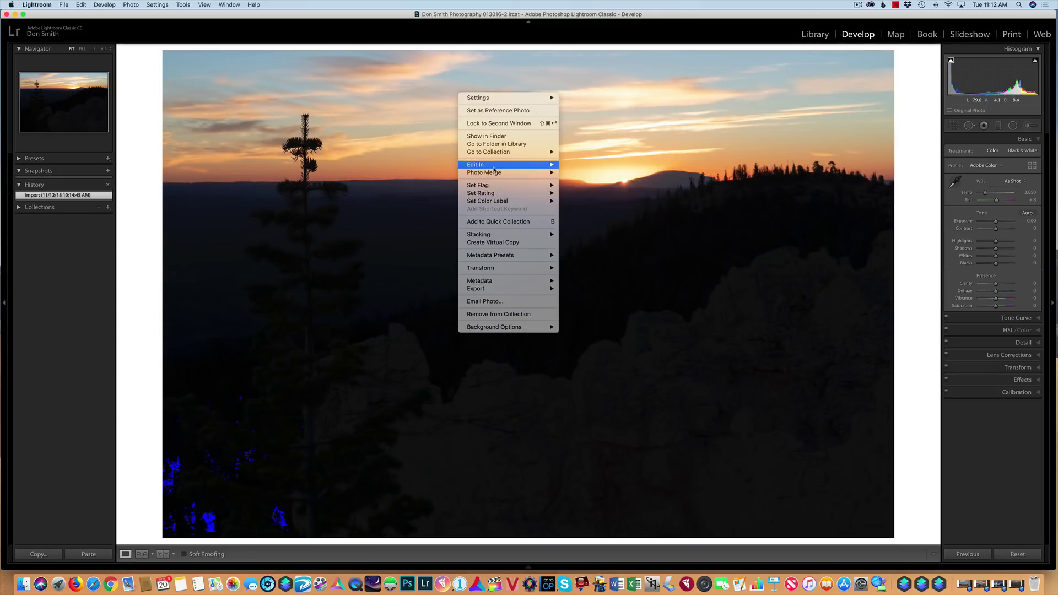
{"action": "mouse_move", "coordinate": [499, 165]}
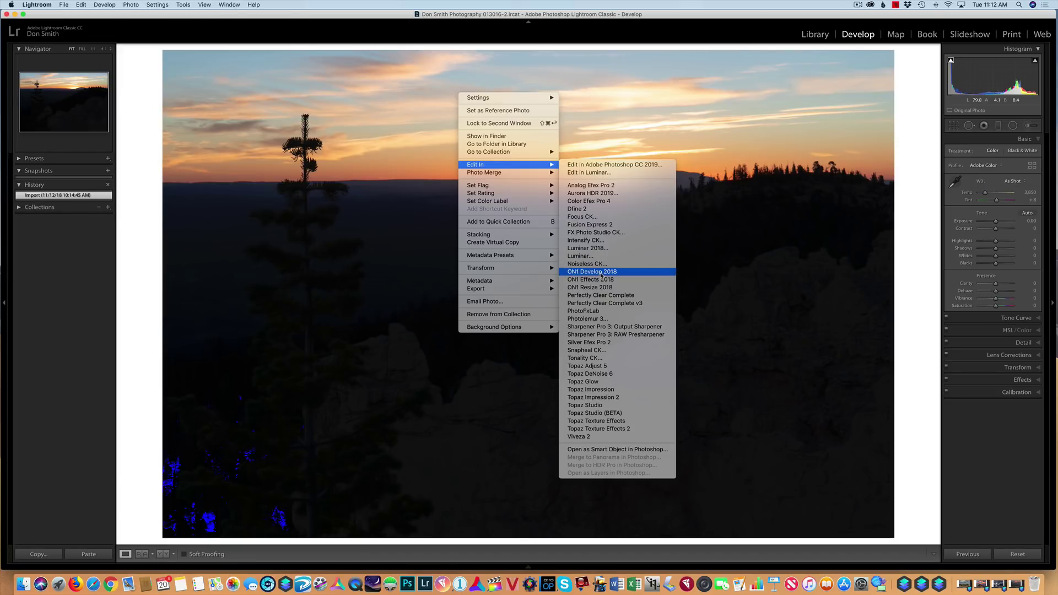
{"action": "left_click", "coordinate": [599, 248]}
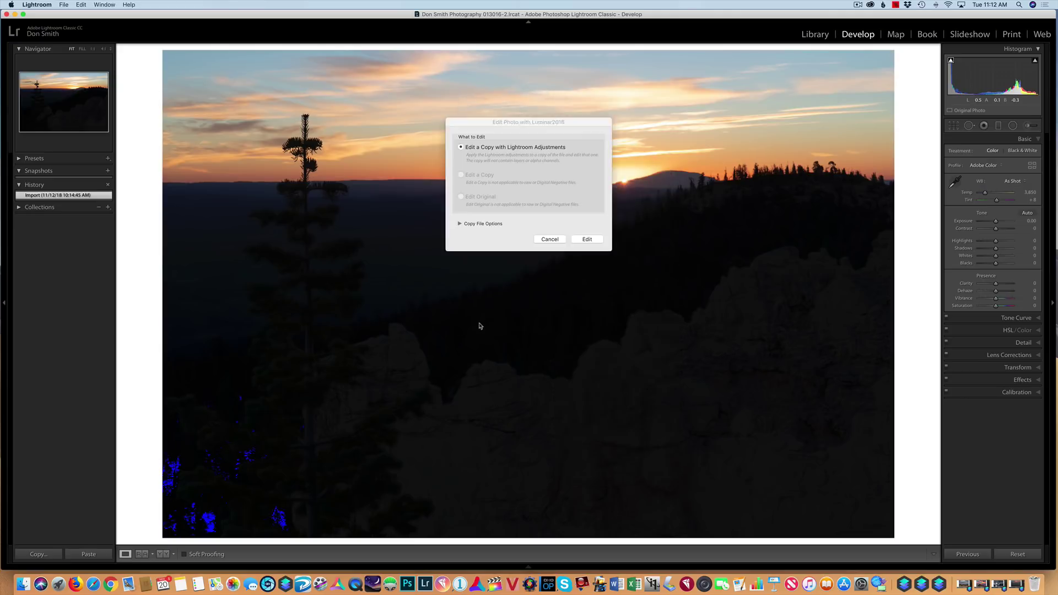
{"action": "left_click", "coordinate": [591, 240]}
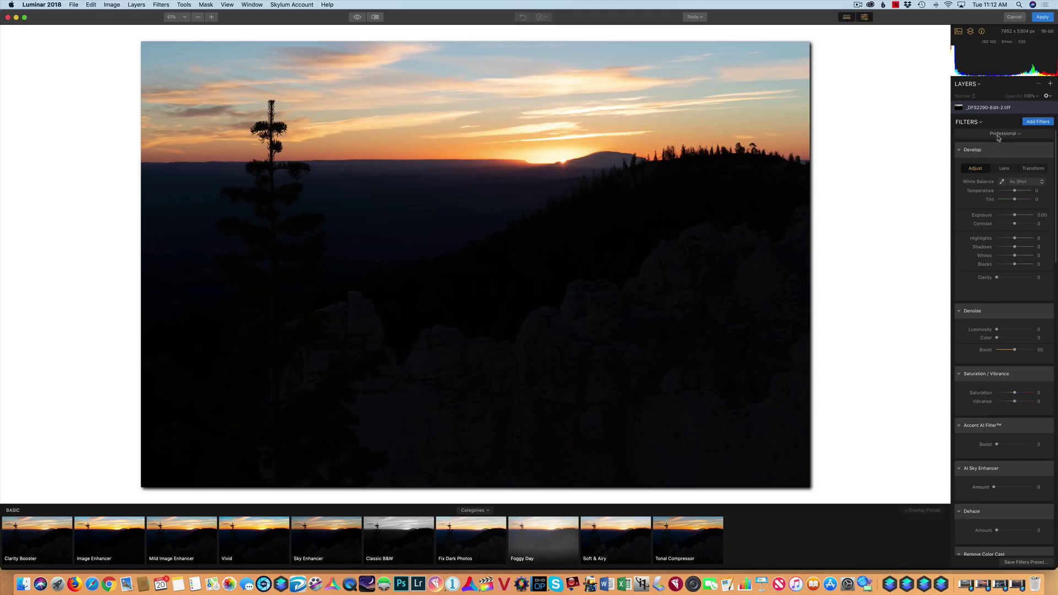
Clear the filter workspace and add an Accent AI Filter with Boost set to 100 to the conifer sunset photo.
{"action": "left_click", "coordinate": [1004, 133]}
{"action": "left_click", "coordinate": [1006, 146]}
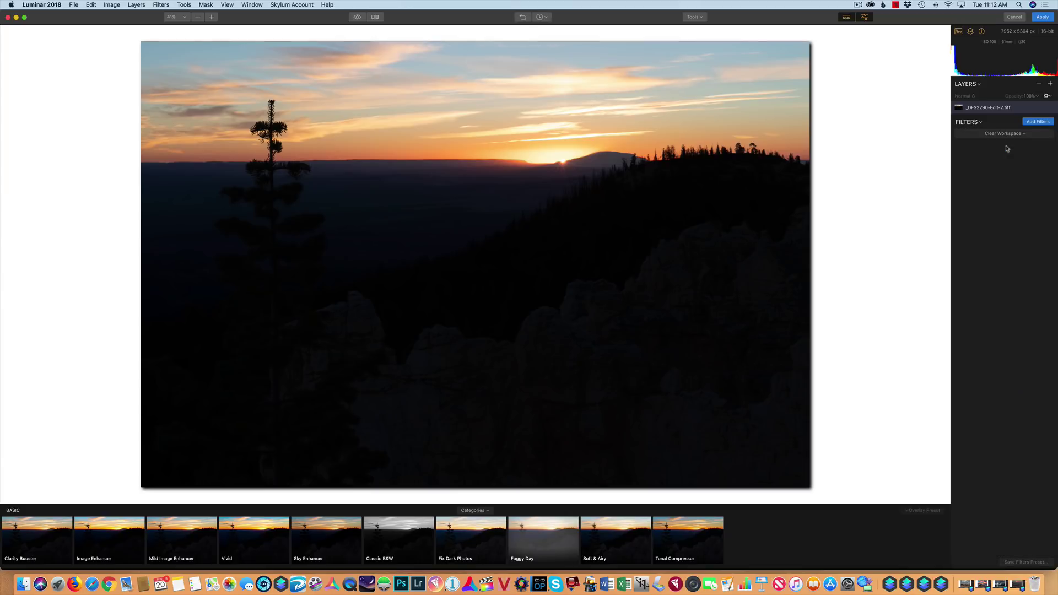
{"action": "left_click", "coordinate": [1038, 122]}
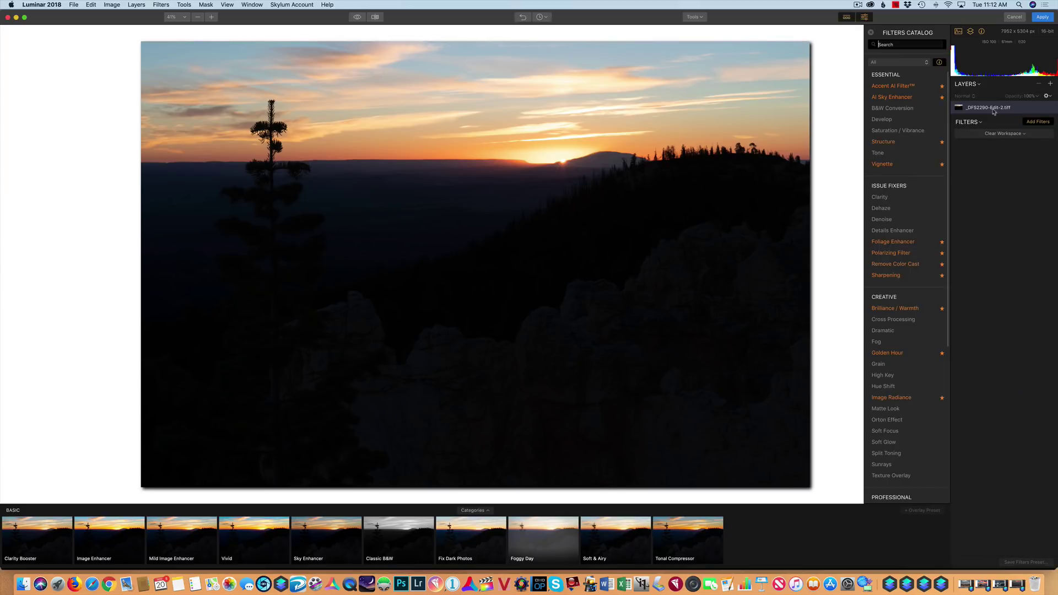
{"action": "left_click", "coordinate": [904, 87]}
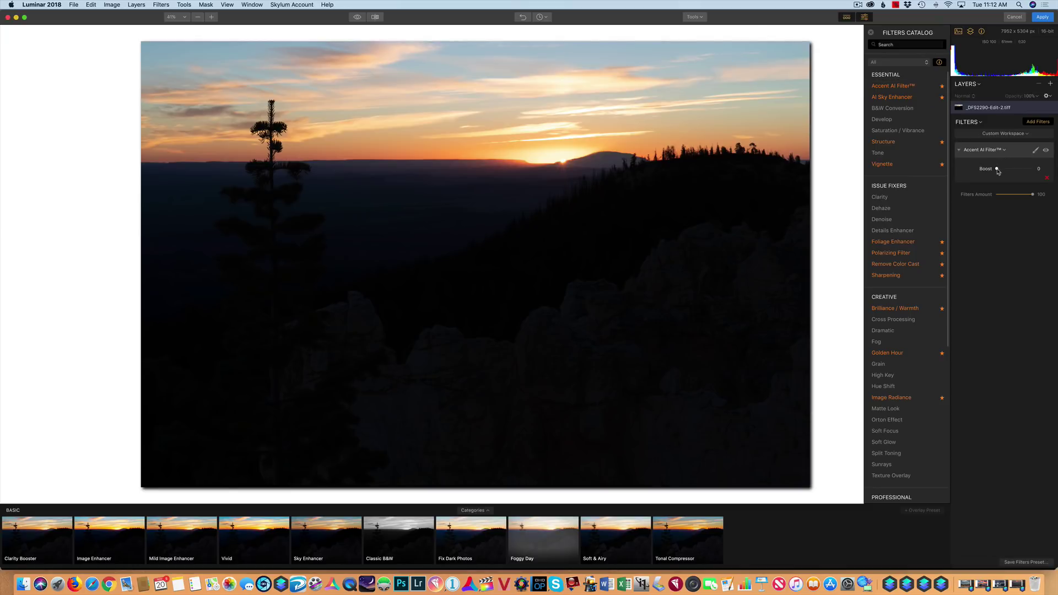
{"action": "left_click_drag", "start_coordinate": [997, 171], "coordinate": [1056, 175]}
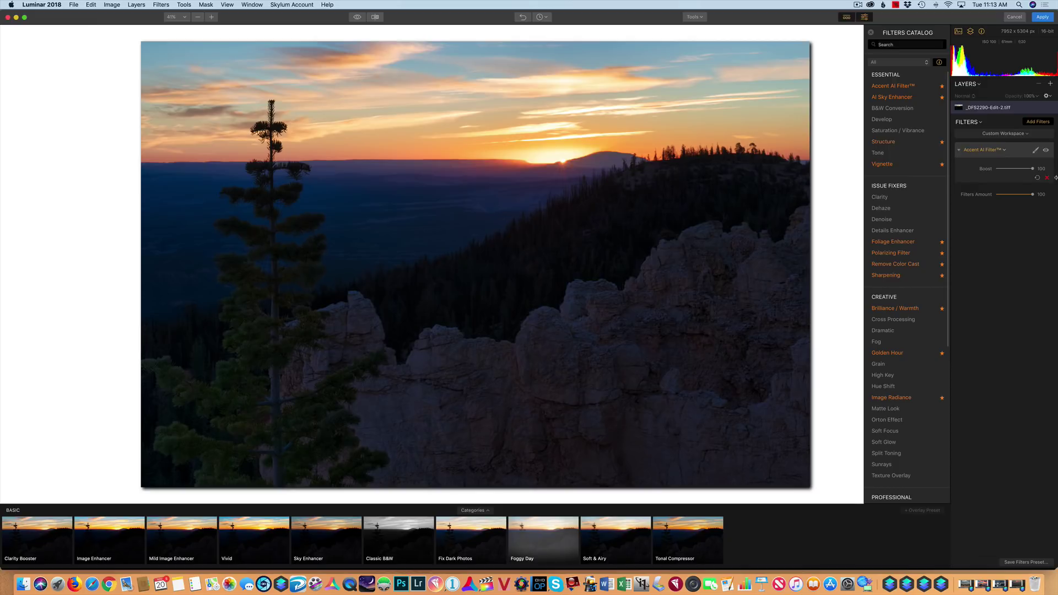
Add a second Accent AI Filter with Boost set to 46 and an AI Sky Enhancer with Amount set to 16.
{"action": "mouse_move", "coordinate": [905, 87]}
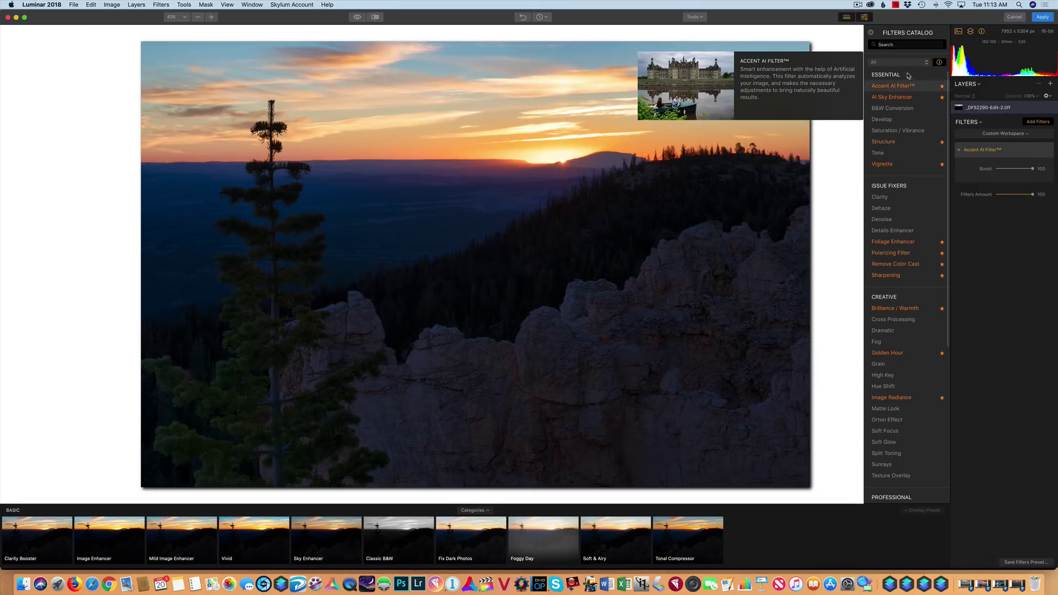
{"action": "left_click", "coordinate": [906, 86]}
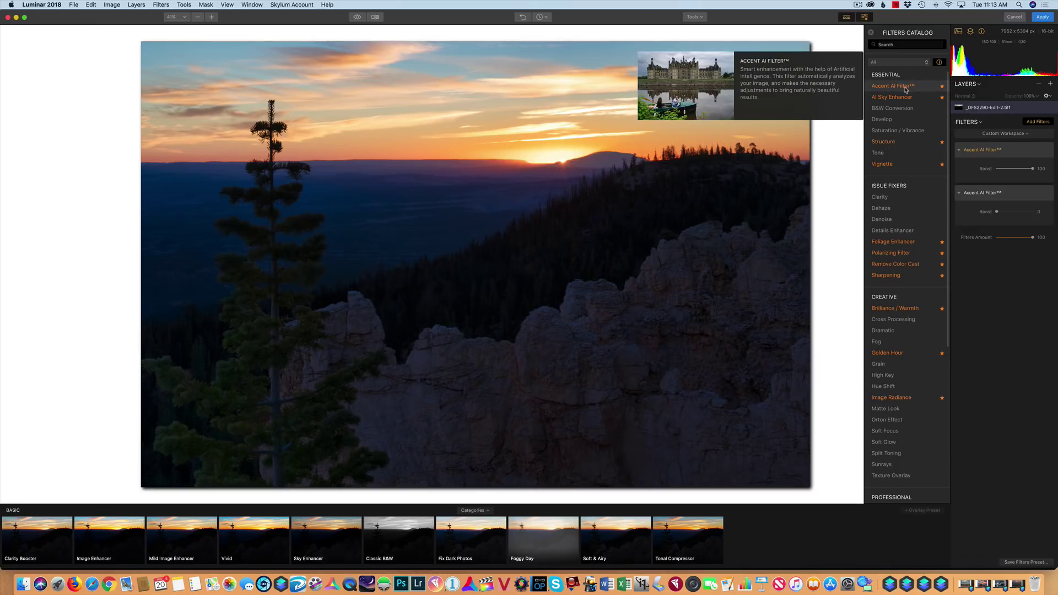
{"action": "left_click_drag", "start_coordinate": [996, 215], "coordinate": [1012, 219]}
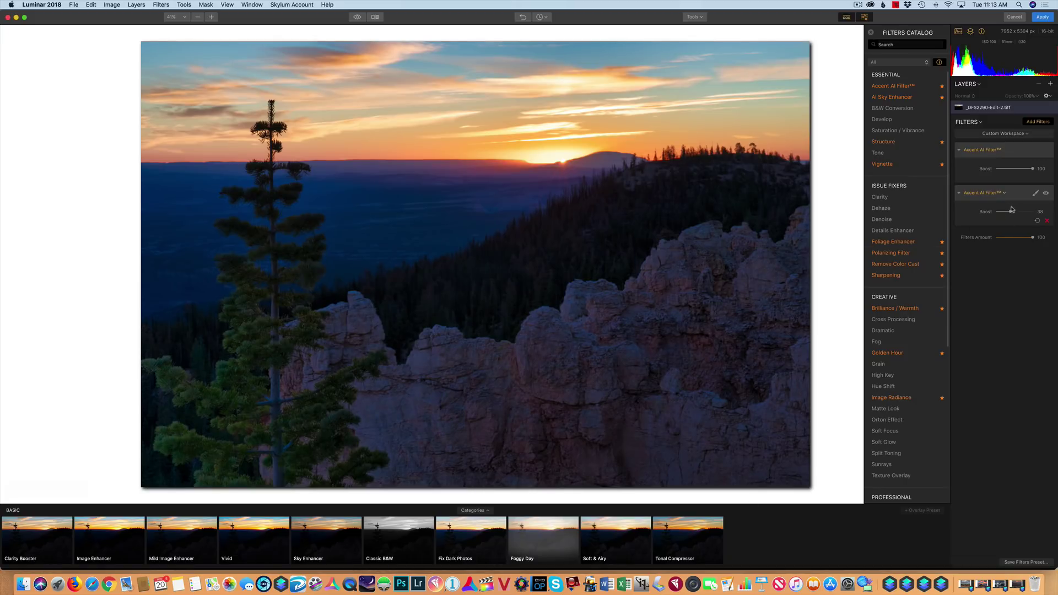
{"action": "mouse_move", "coordinate": [1010, 211]}
{"action": "left_mouse_down"}
{"action": "mouse_move", "coordinate": [1056, 219]}
{"action": "mouse_move", "coordinate": [1014, 220]}
{"action": "left_mouse_up"}
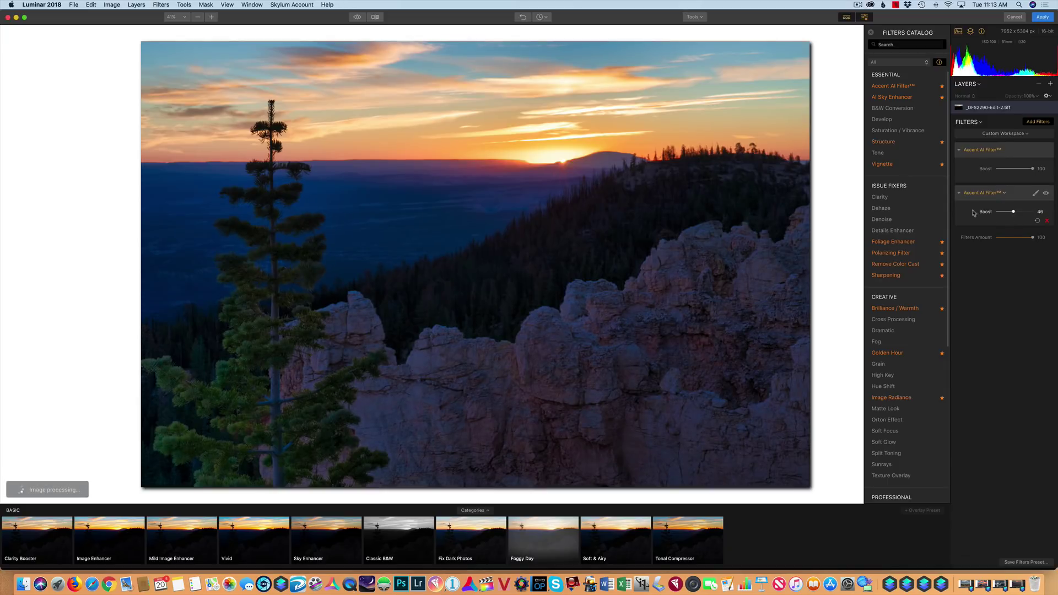
{"action": "left_click", "coordinate": [892, 97]}
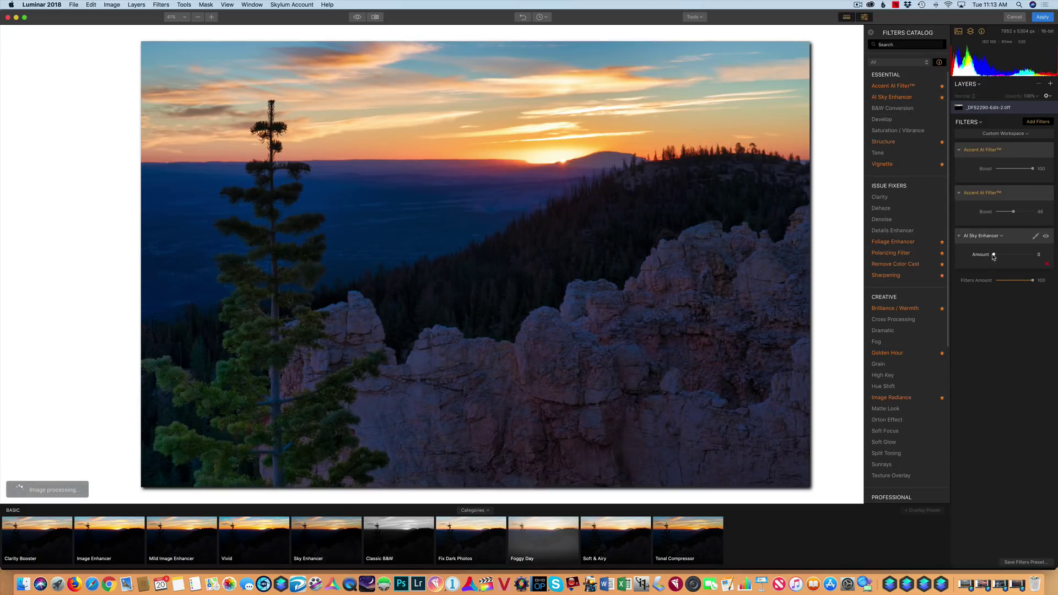
{"action": "mouse_move", "coordinate": [993, 255]}
{"action": "left_mouse_down"}
{"action": "mouse_move", "coordinate": [1056, 261]}
{"action": "mouse_move", "coordinate": [928, 260]}
{"action": "mouse_move", "coordinate": [999, 261]}
{"action": "left_mouse_up"}
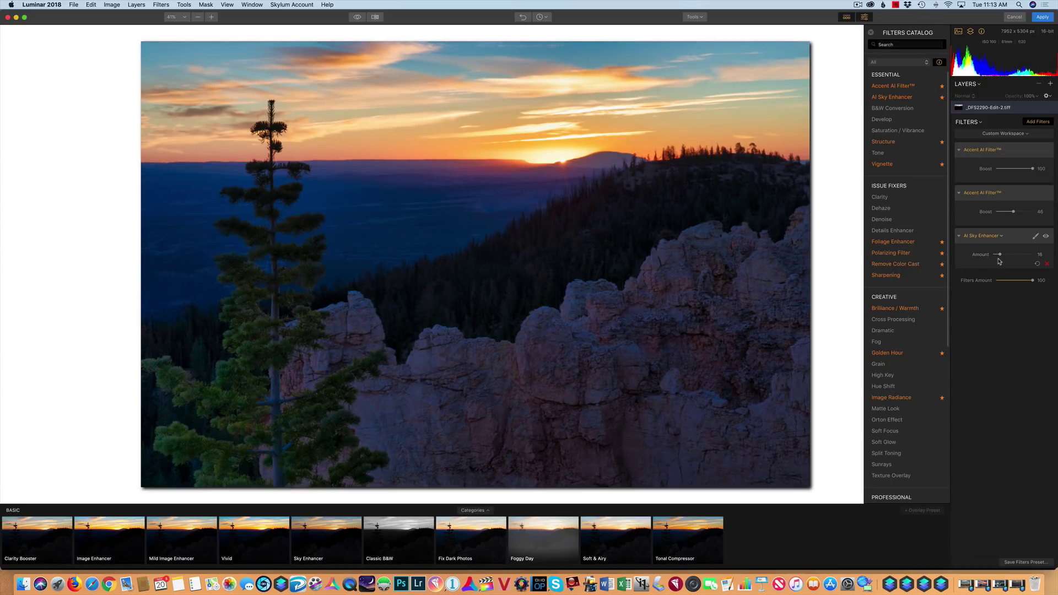